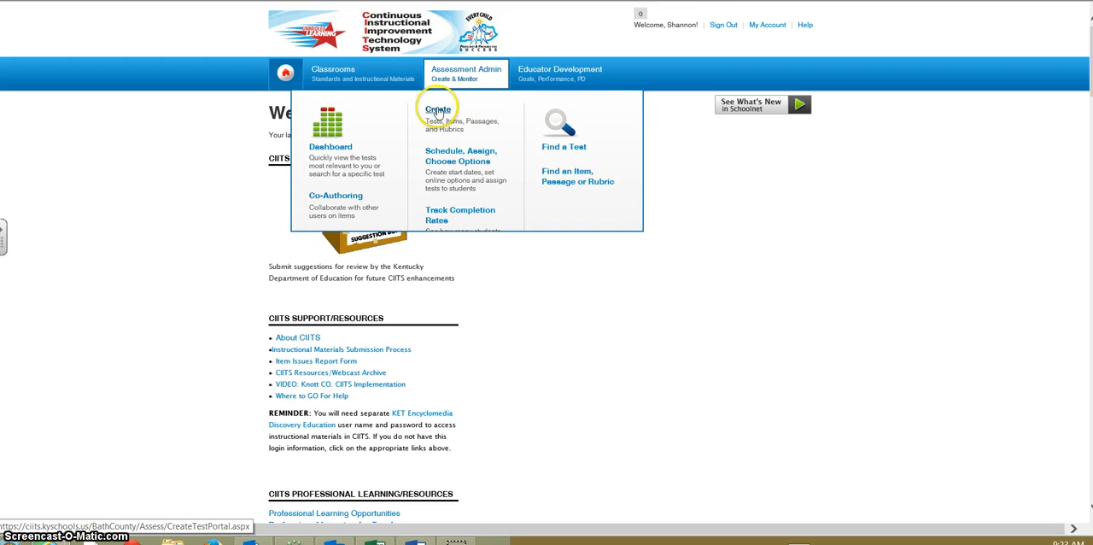
Start creating an Express Test and enter "Testing Testing" as the test name
click(436, 109)
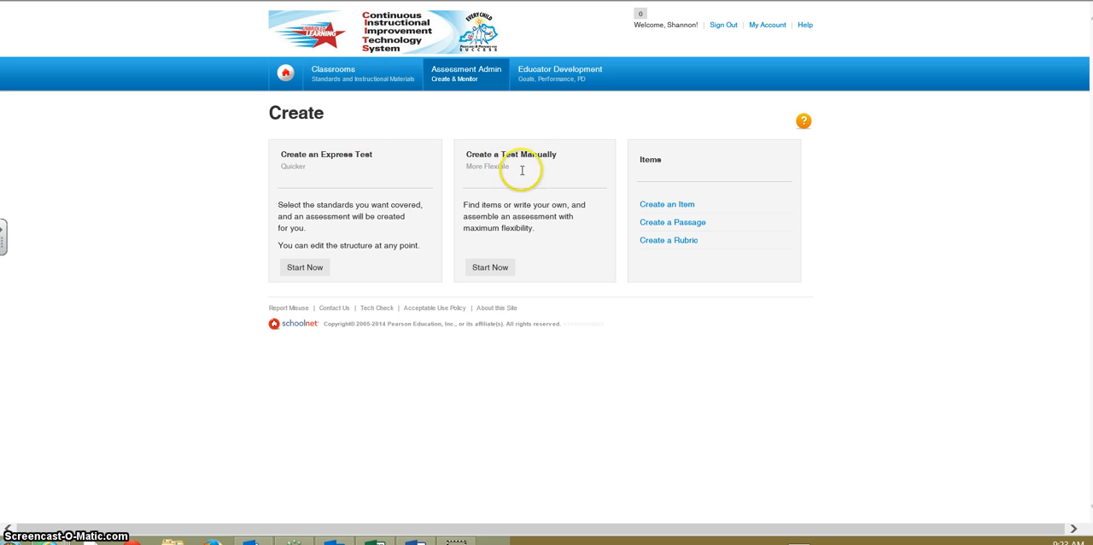
click(307, 270)
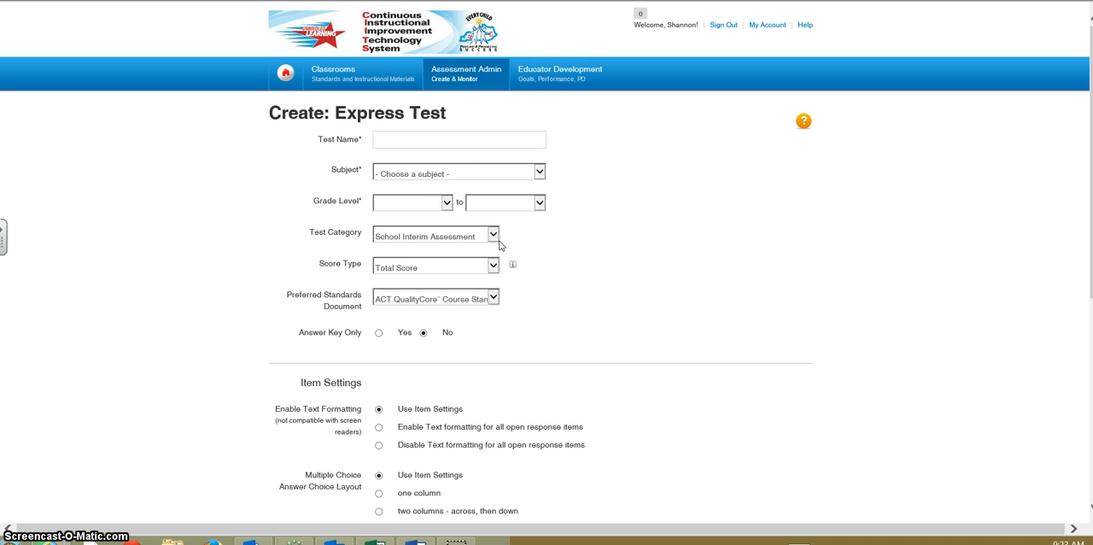
click(409, 141)
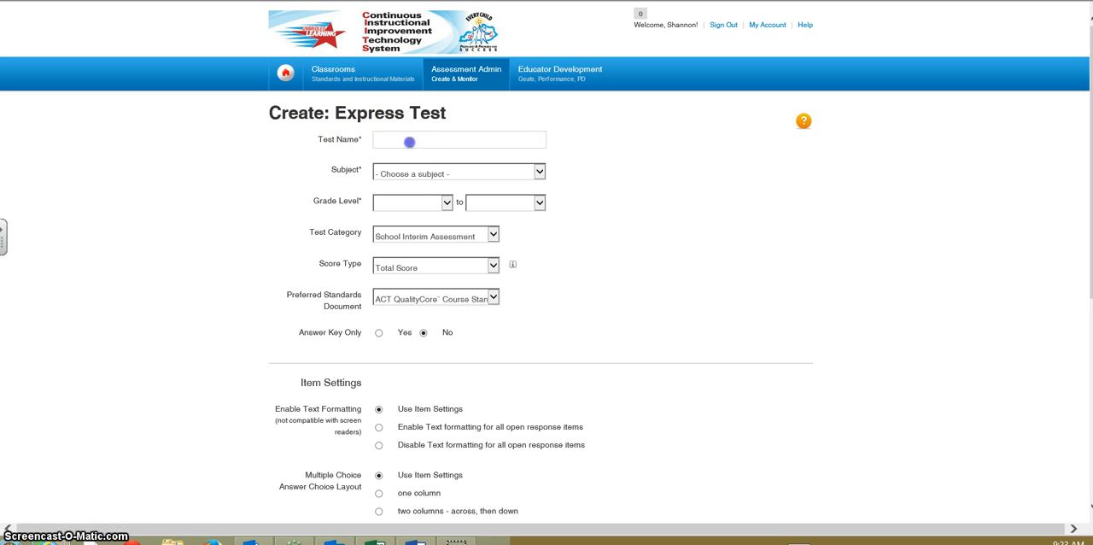
text(Test)
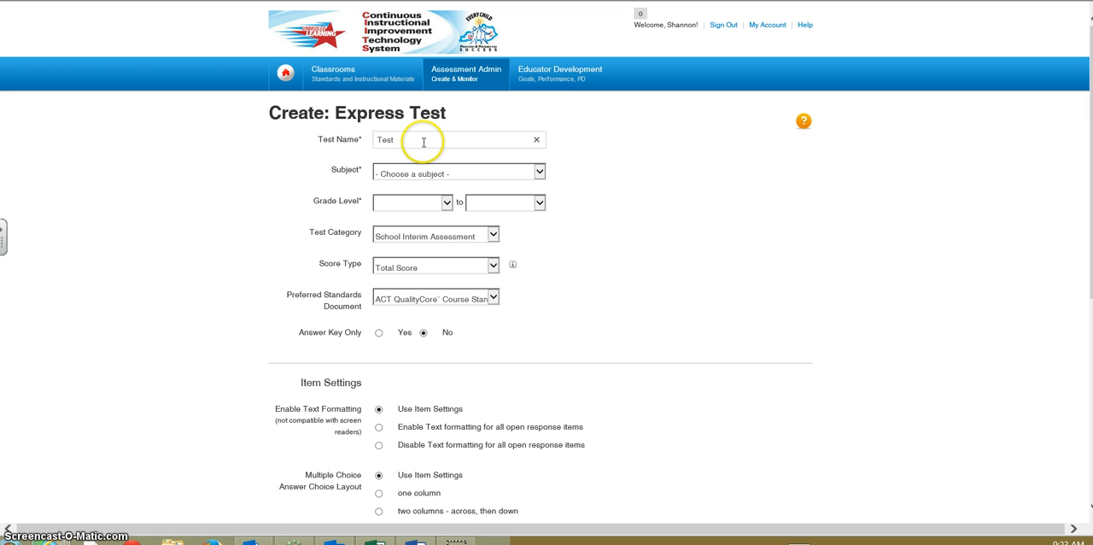
text(ing Testing)
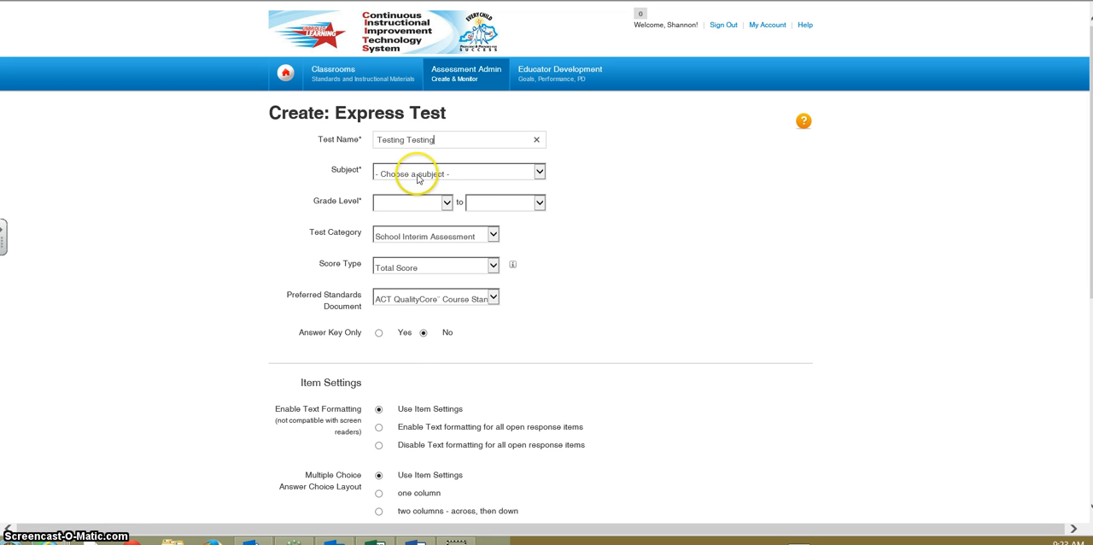
Set the test's subject to Mathematics and rename the test "Skip counting by 10s"
click(421, 178)
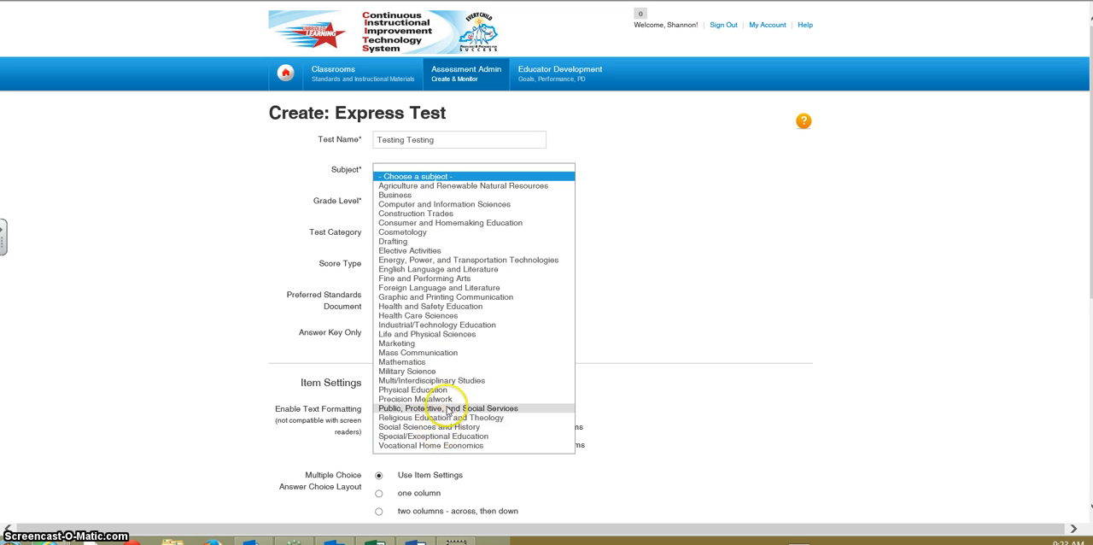
click(430, 364)
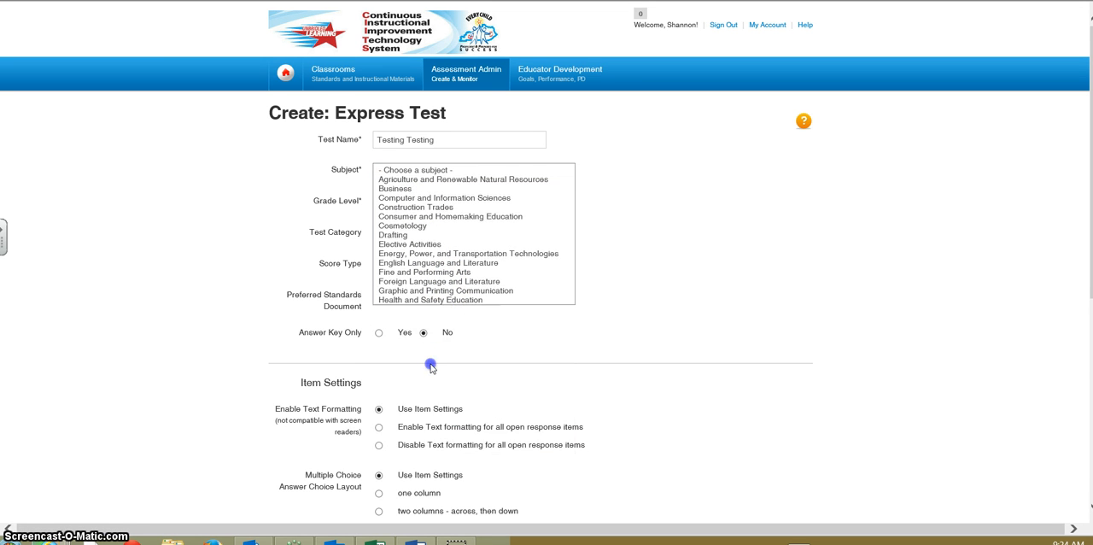
triple_click(496, 140)
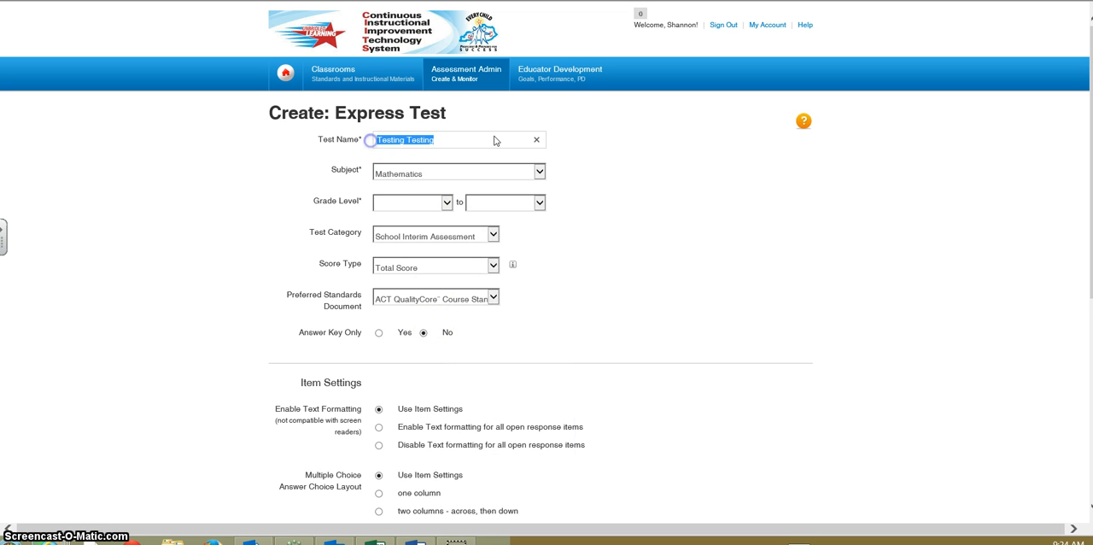
text(Counting by 10s)
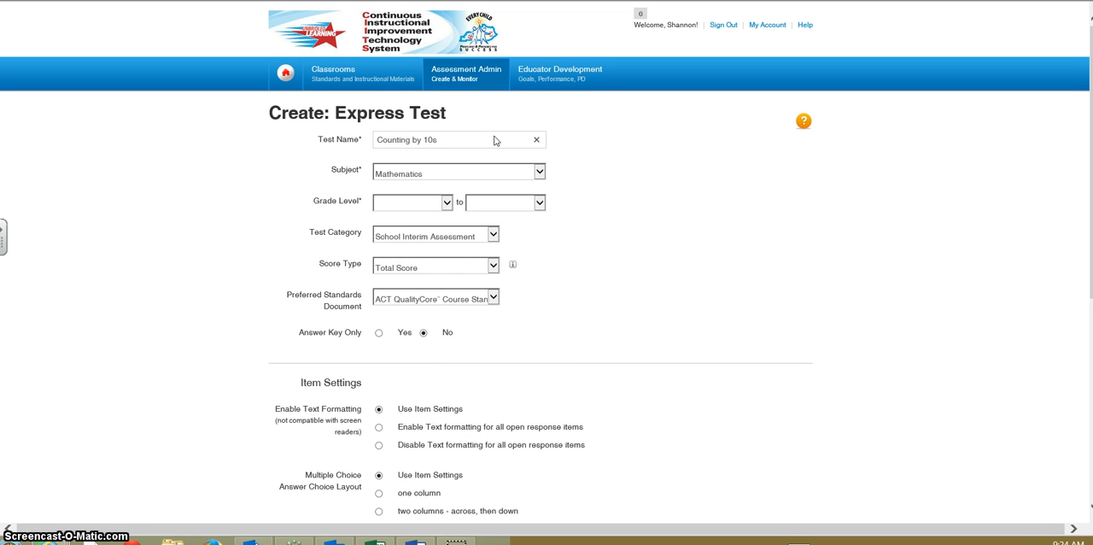
click(376, 139)
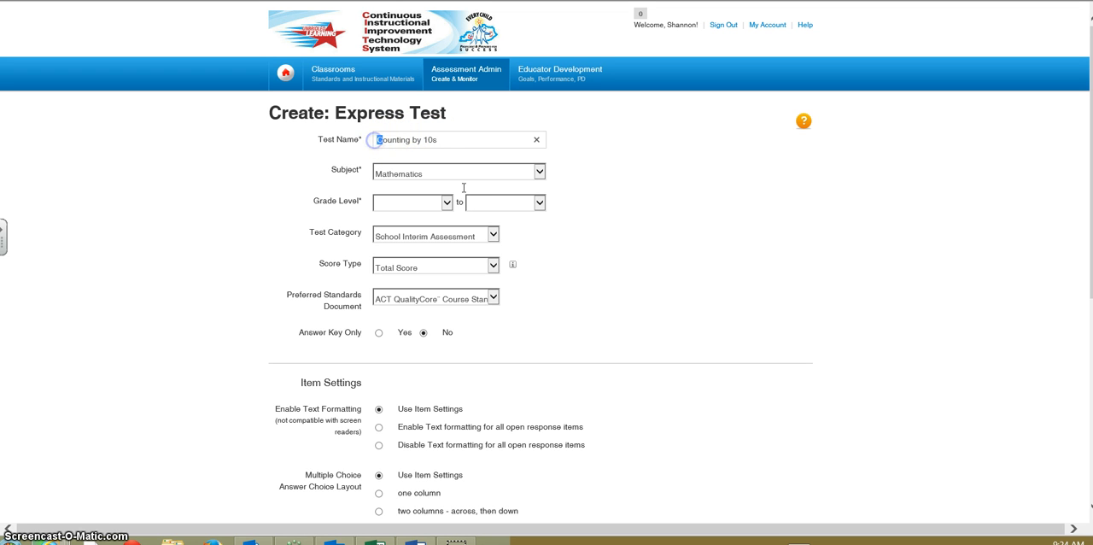
text(Skip c)
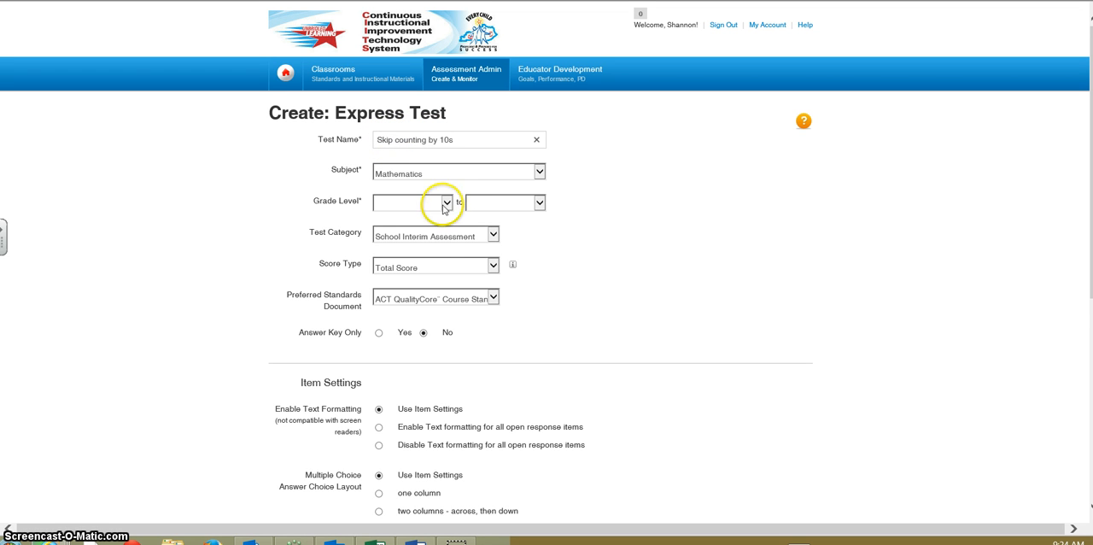
Set the test's grade level range from 02 to 02
click(445, 202)
click(417, 245)
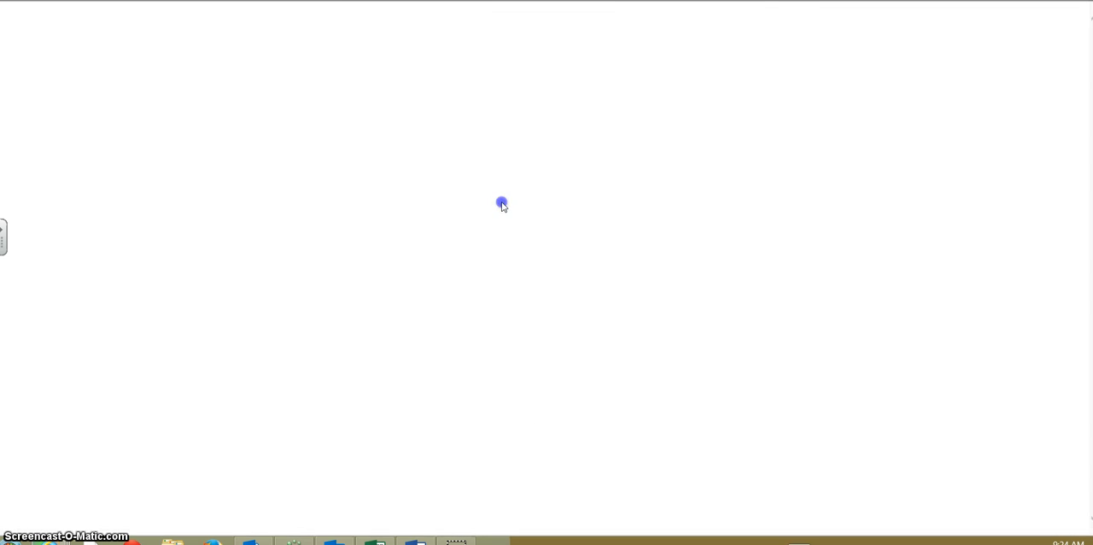
click(478, 207)
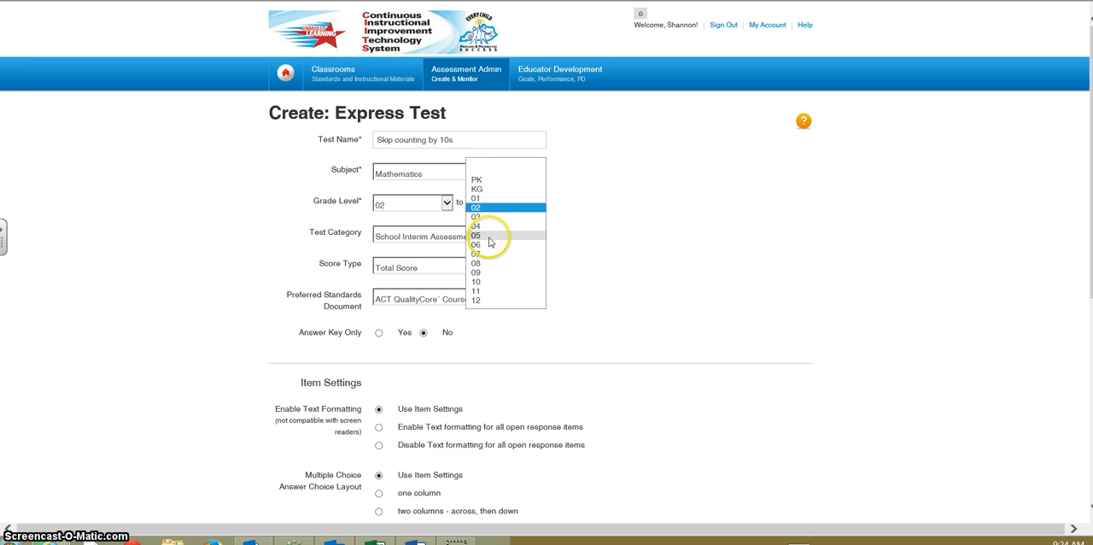
click(811, 237)
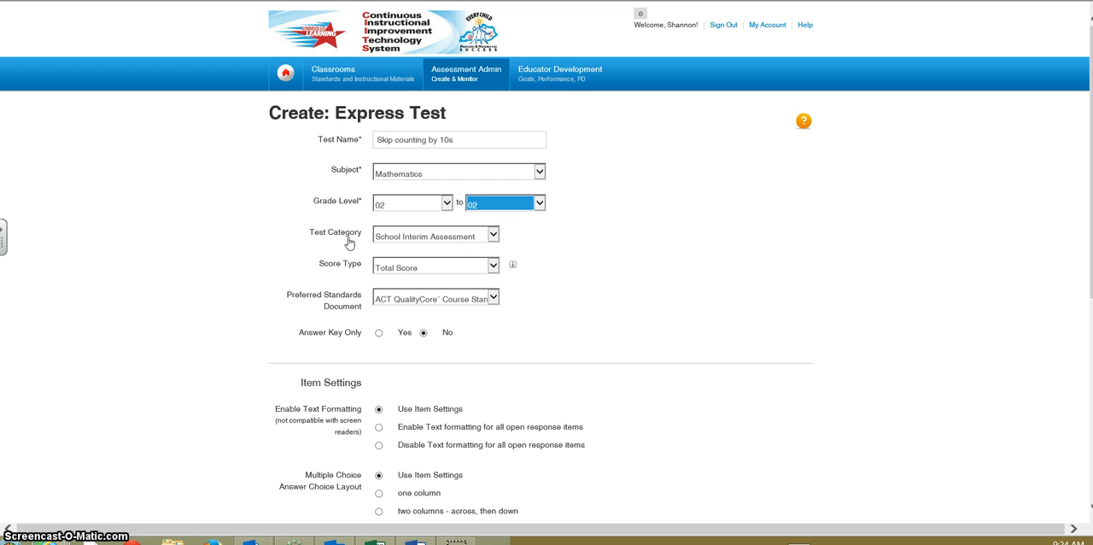
Set the test category to Common Classroom Assessment and the score type to Raw Score
click(493, 235)
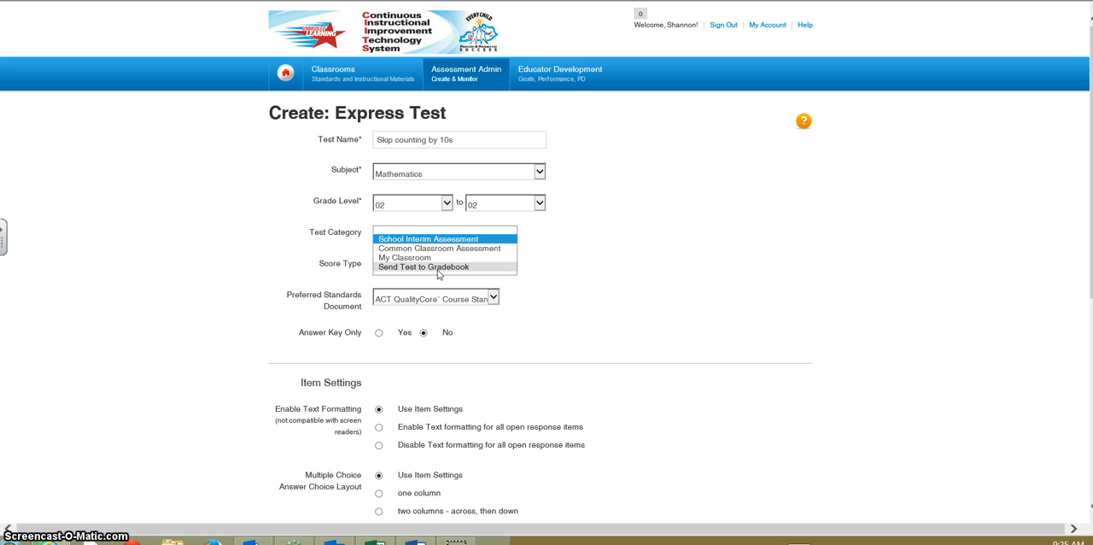
click(454, 248)
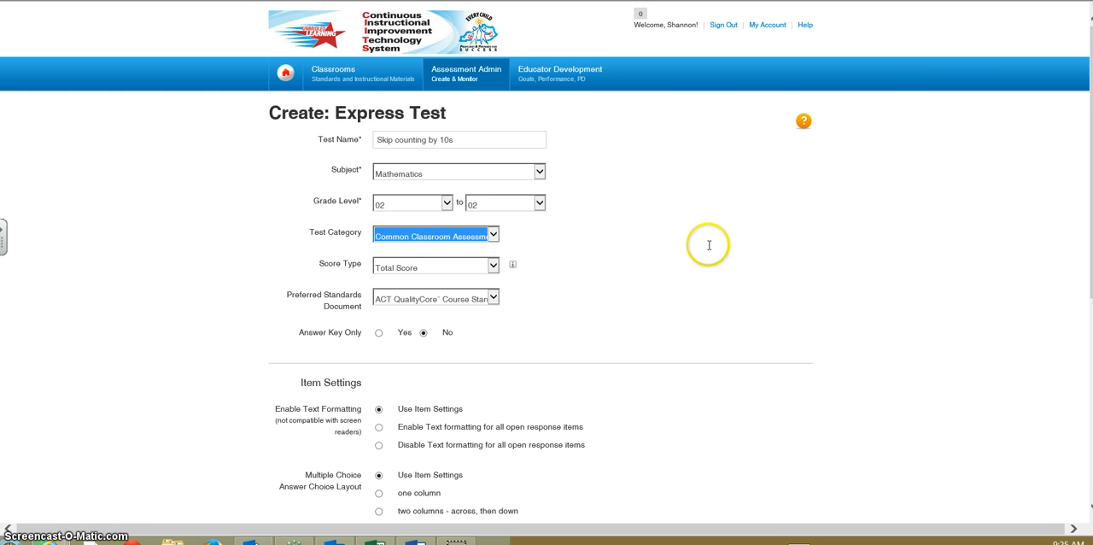
scroll(708, 245, down, 1)
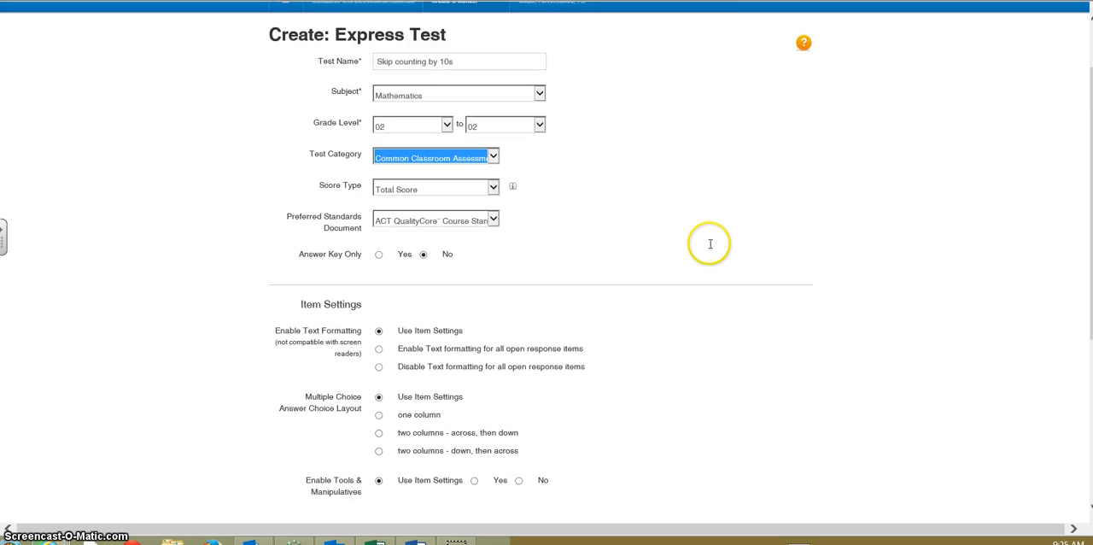
click(489, 188)
click(487, 183)
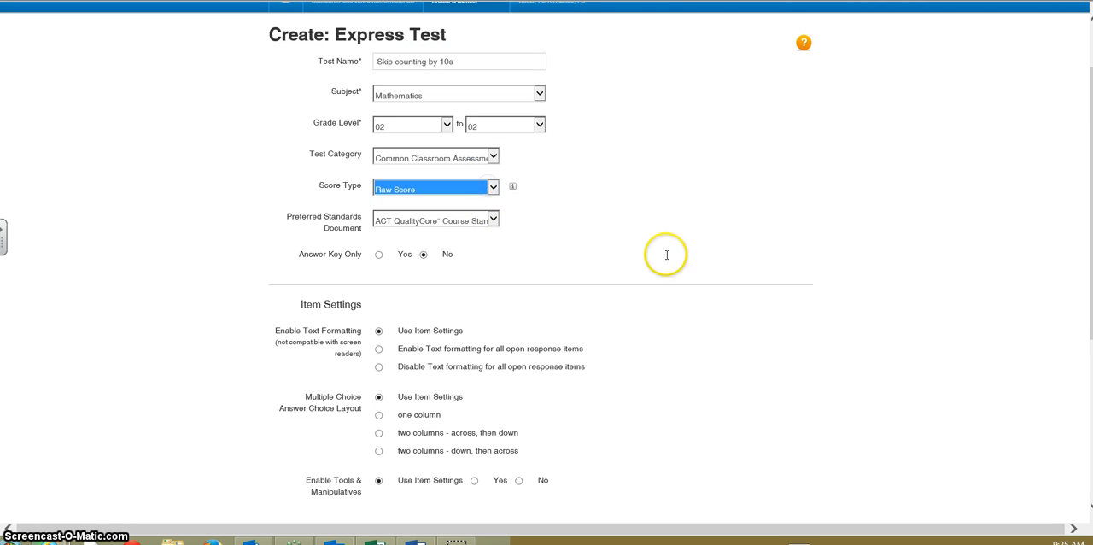
Choose Kentucky Core Academic Standards 2010 - Math as the preferred standards document
scroll(679, 259, down, 1)
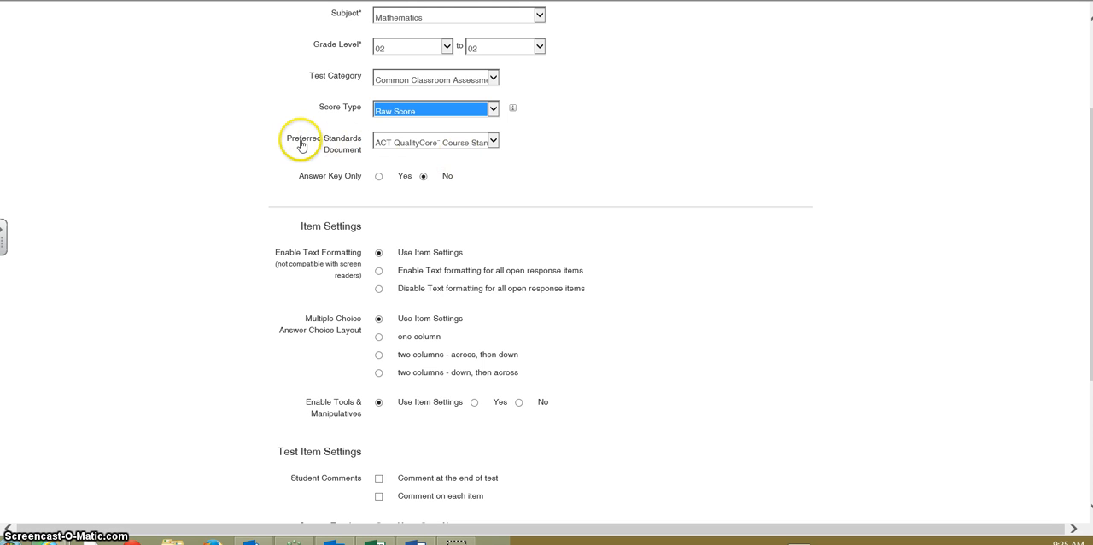
click(398, 149)
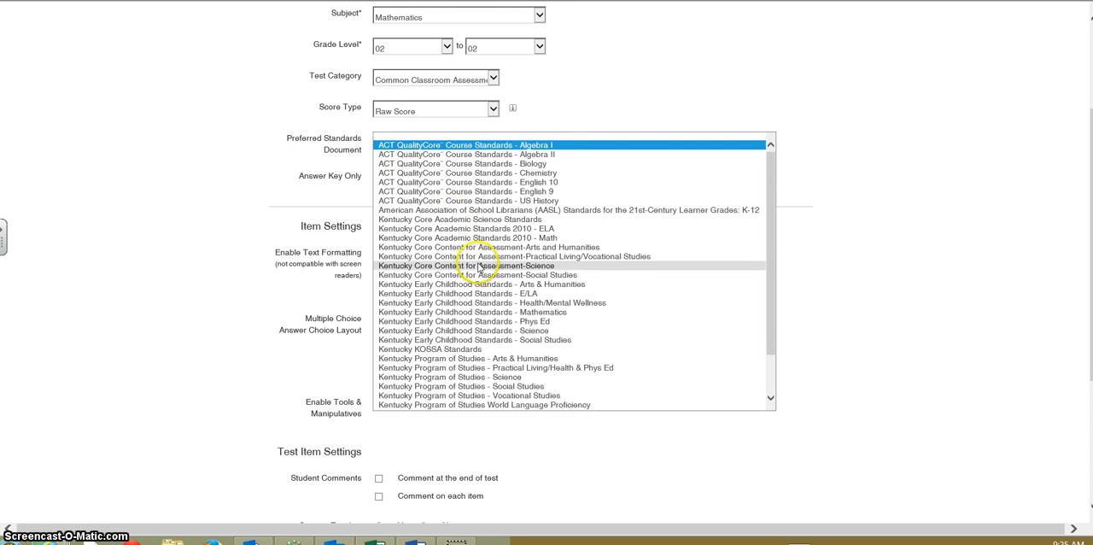
scroll(478, 264, down, 1)
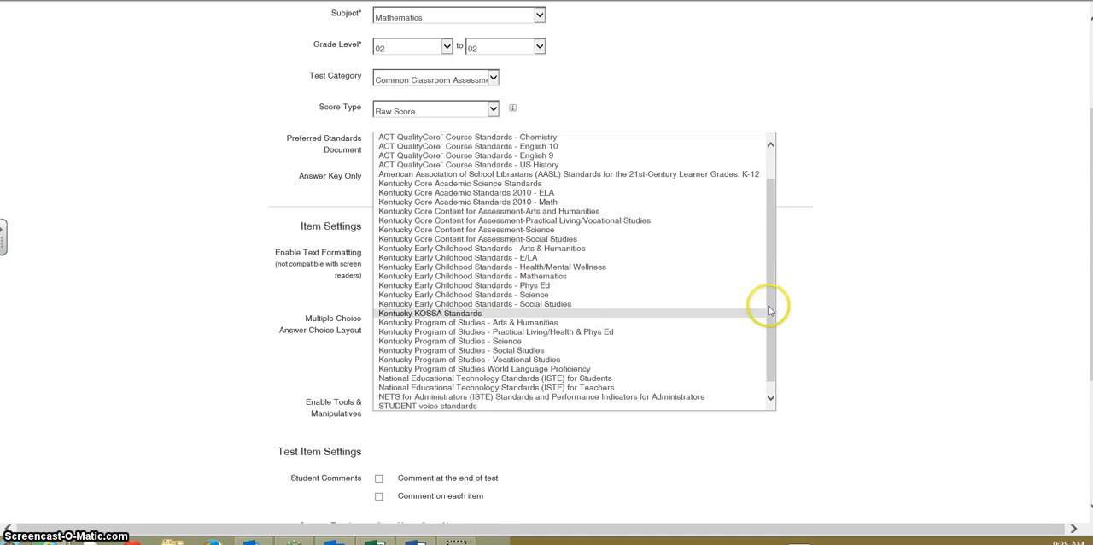
drag(771, 276, 772, 311)
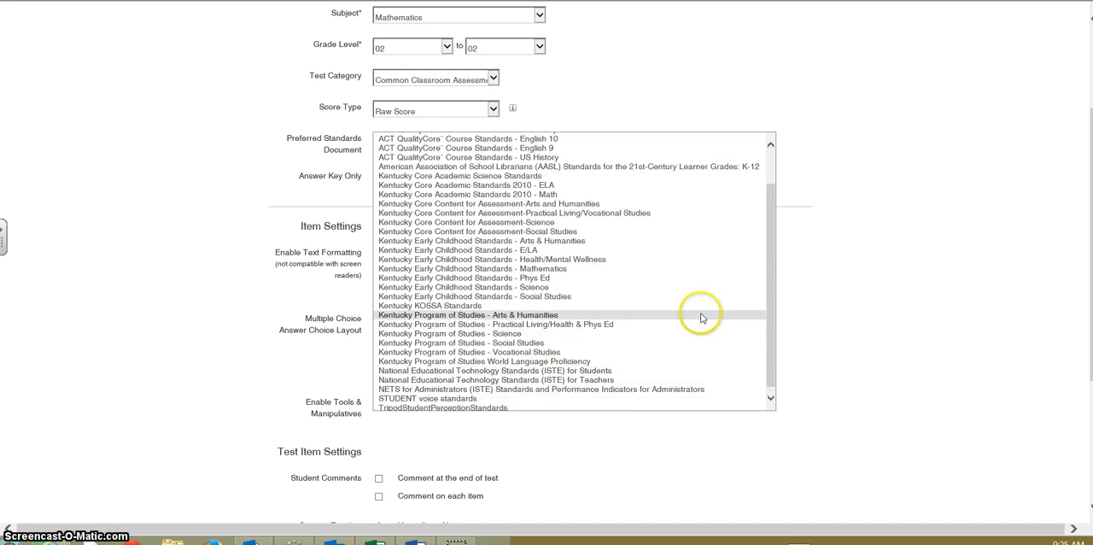
click(388, 194)
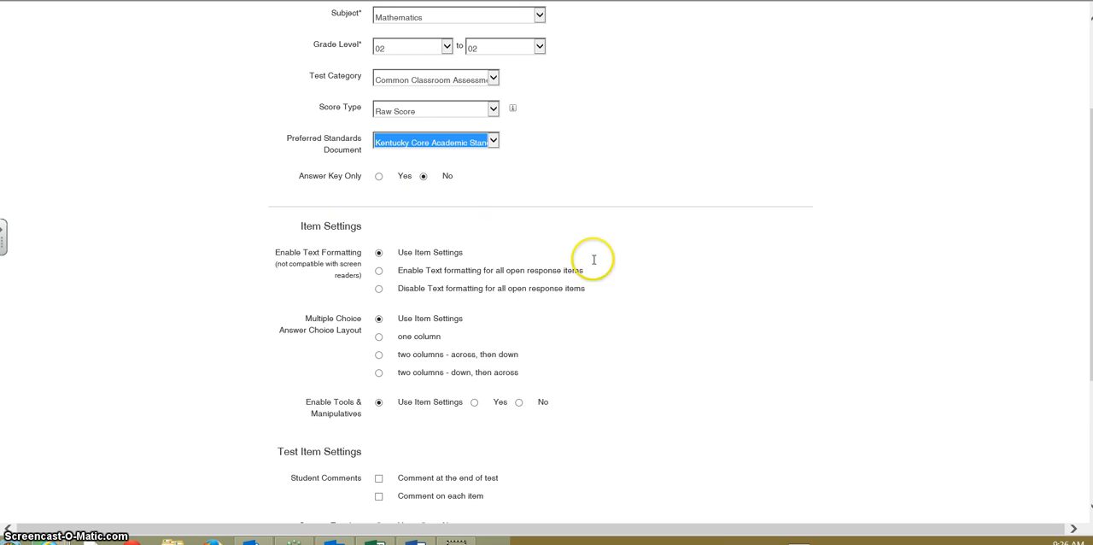
Keep the default item and test item settings and proceed to selecting standards
scroll(660, 252, down, 2)
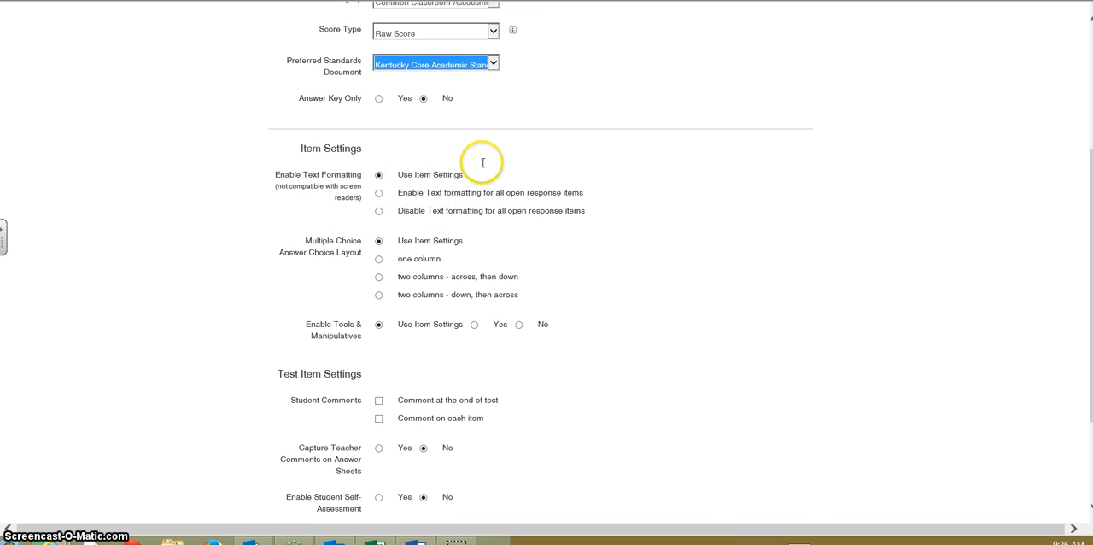
scroll(703, 188, down, 1)
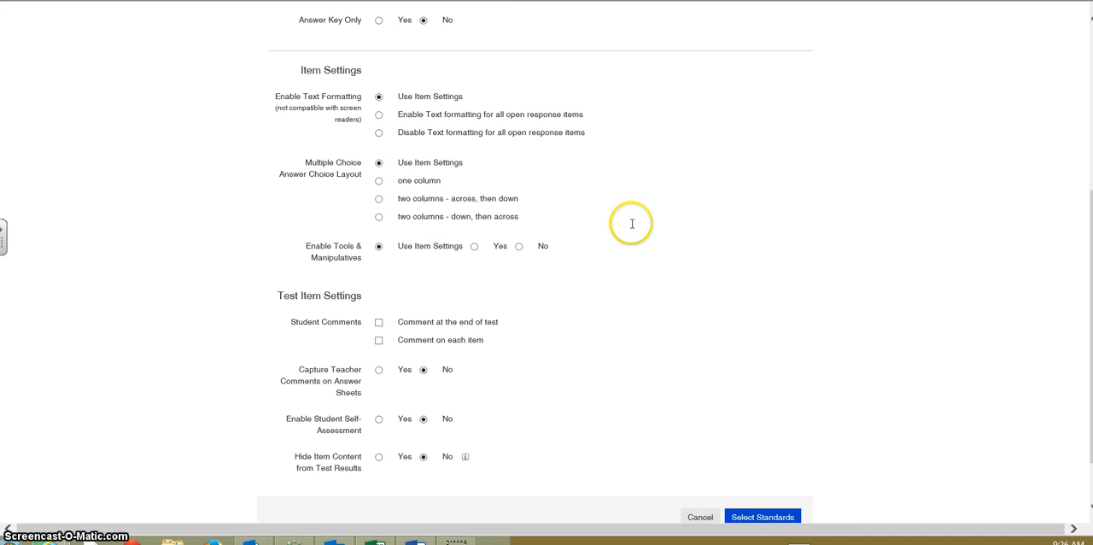
scroll(632, 223, down, 1)
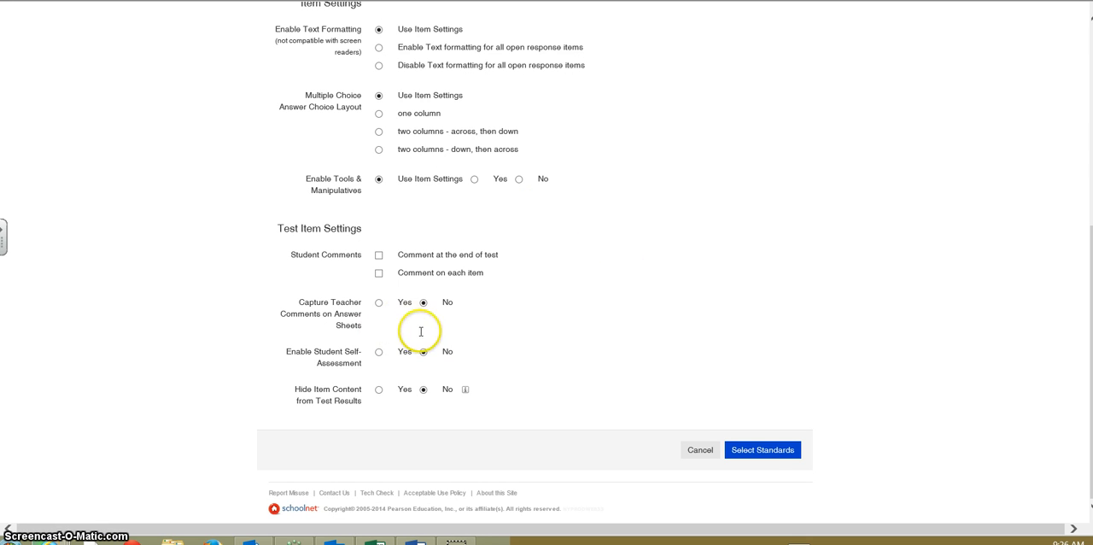
click(762, 450)
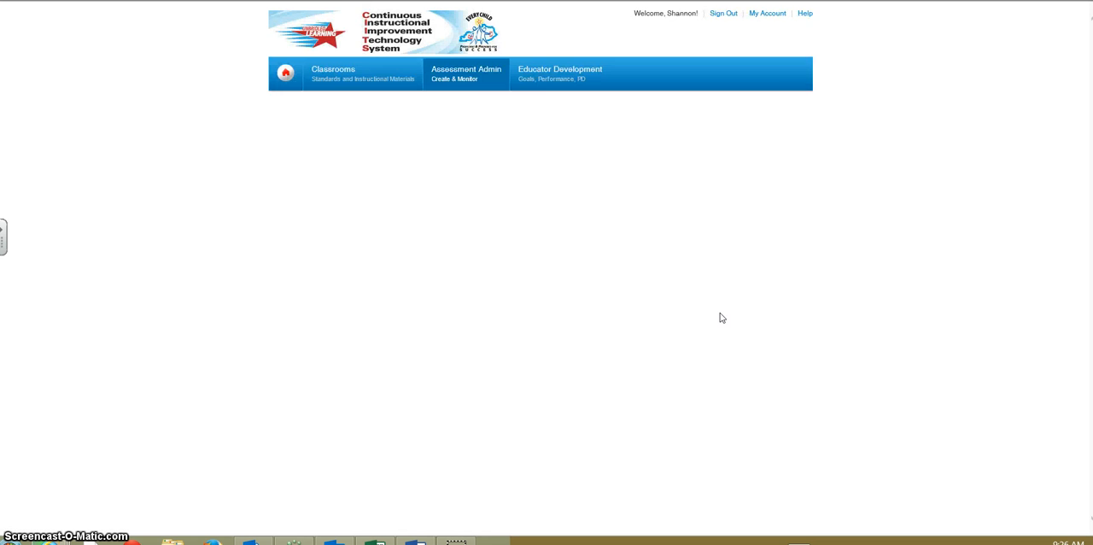
Review the available standards documents and keep Kentucky Core Academic Standards 2010 - Math selected
scroll(220, 199, down, 3)
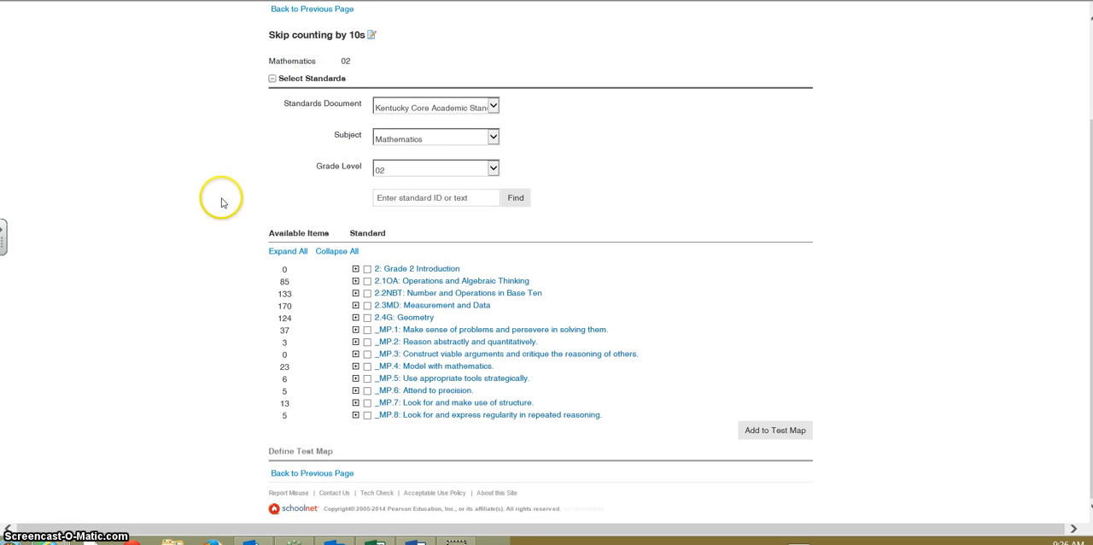
click(492, 107)
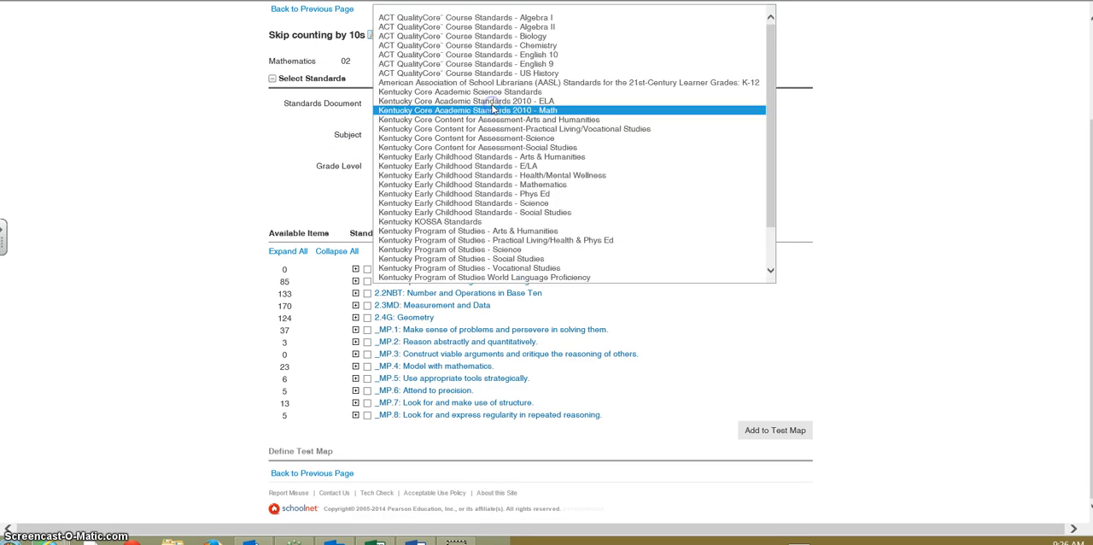
click(540, 111)
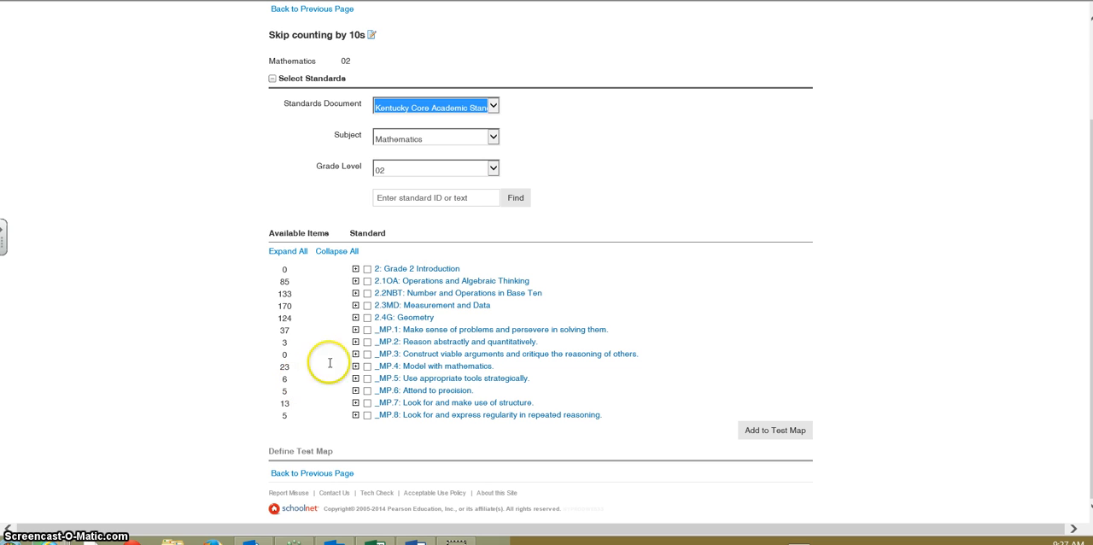
click(134, 267)
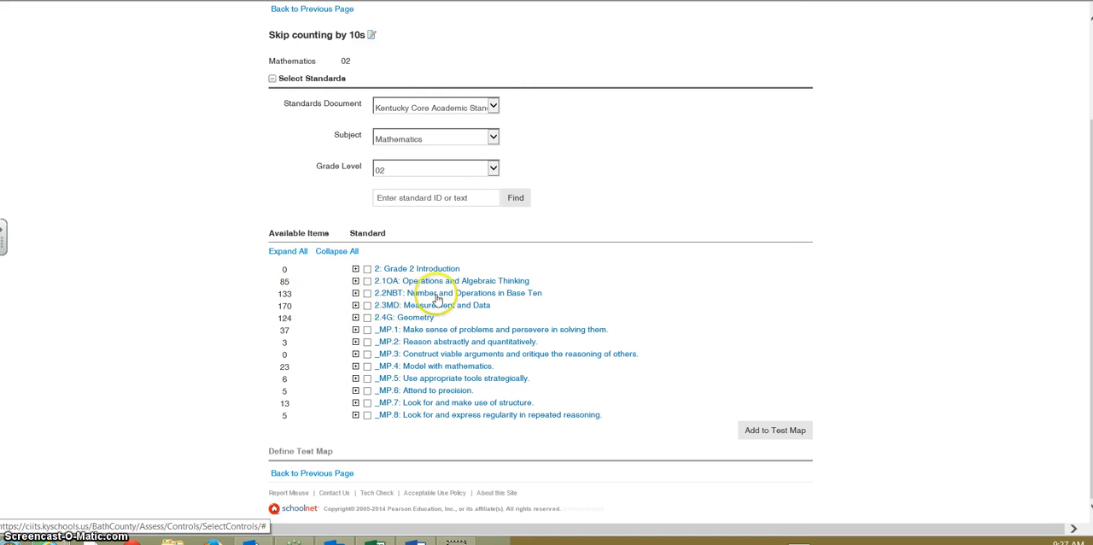
Expand 2.2NBT: Number and Operations in Base Ten and its subgroup 2.2NBT.A: Understand place value, leaving 2.2NBT itself unchecked
click(367, 293)
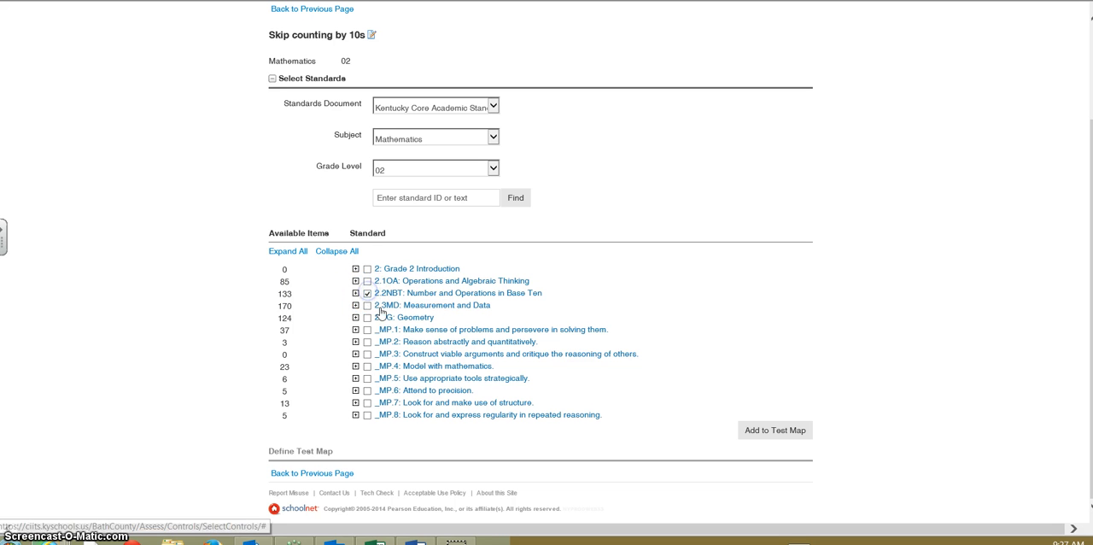
click(368, 295)
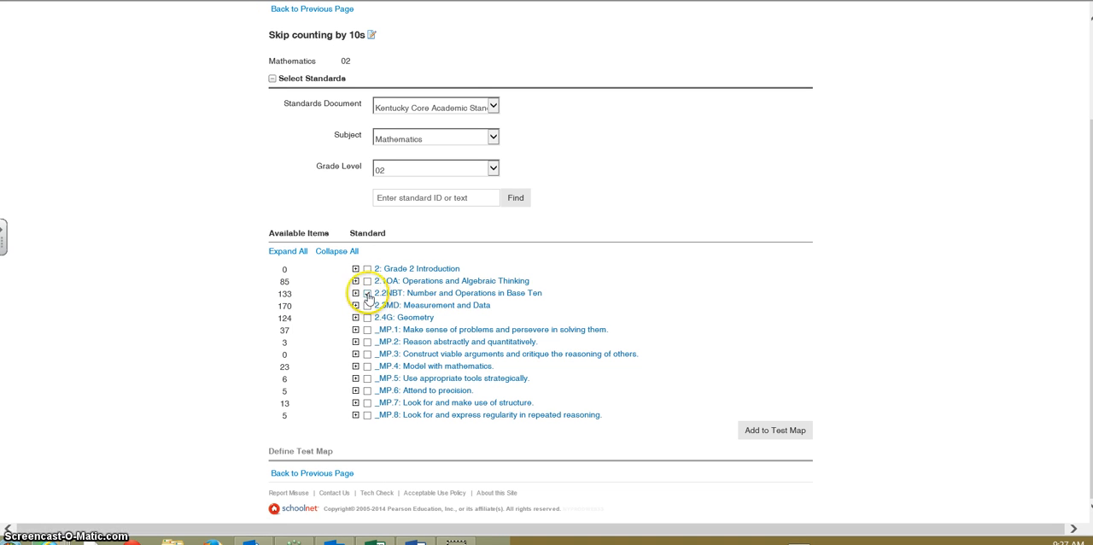
click(355, 293)
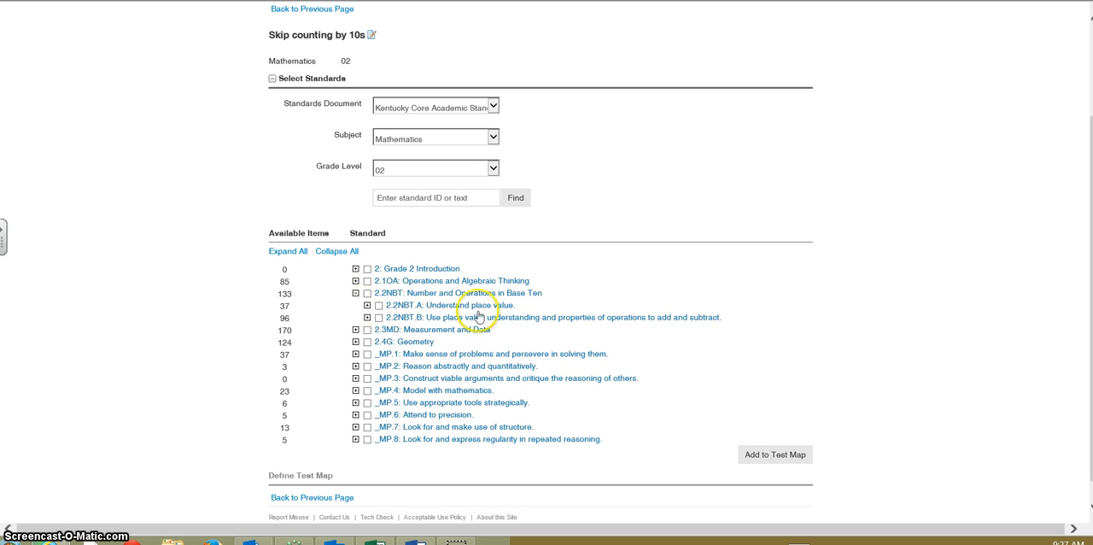
click(366, 306)
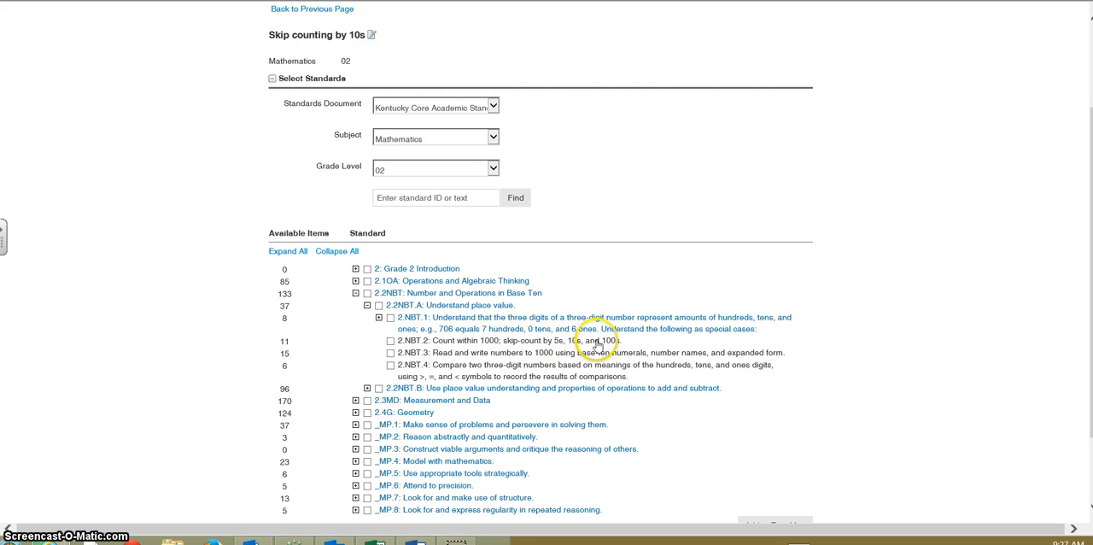
Add standard 2.NBT.2 on counting within 1000 and skip-counting to the test map, and build the Express Test with 5 items
click(392, 341)
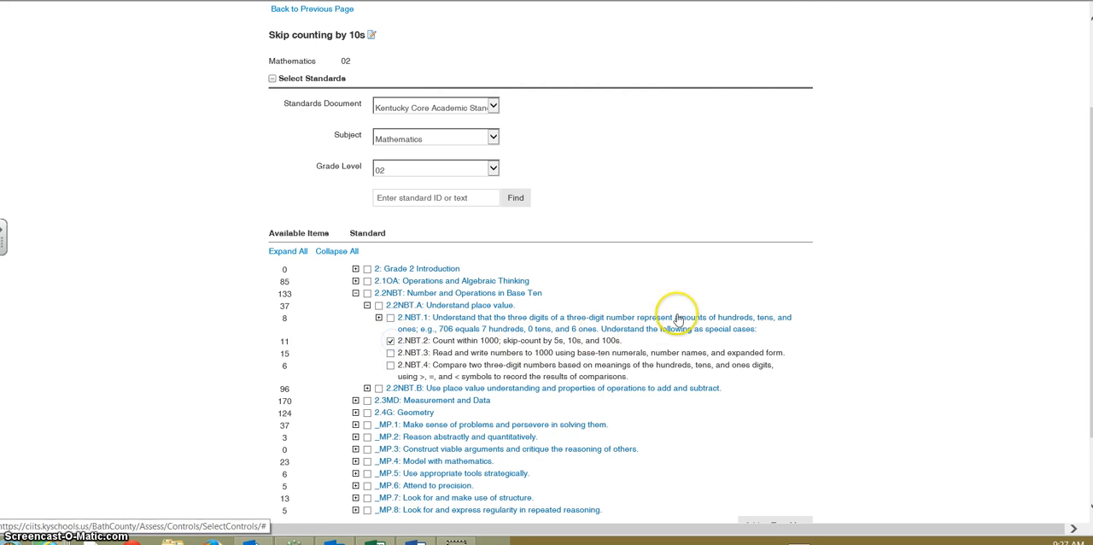
scroll(676, 257, down, 2)
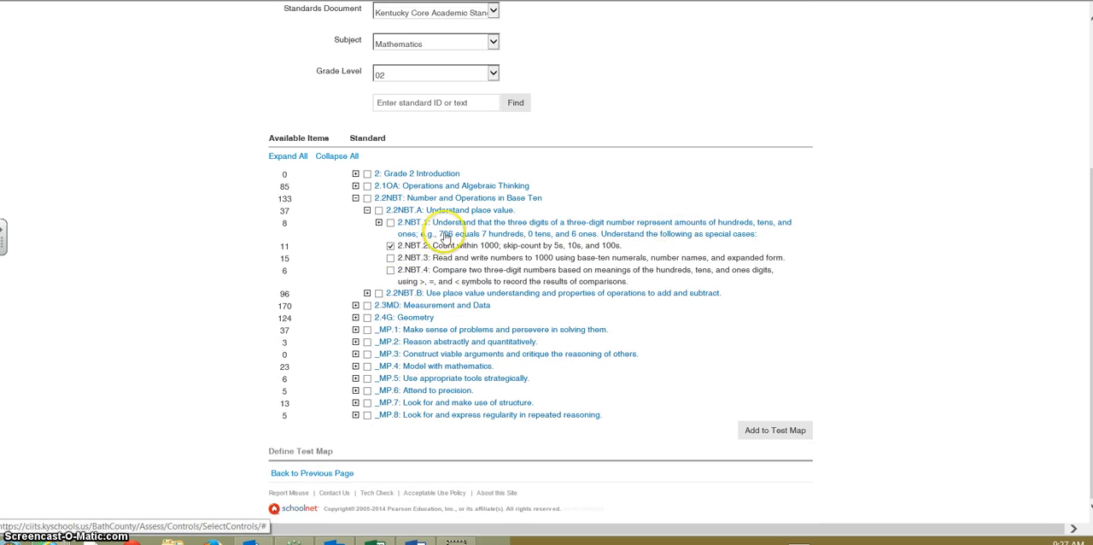
click(785, 428)
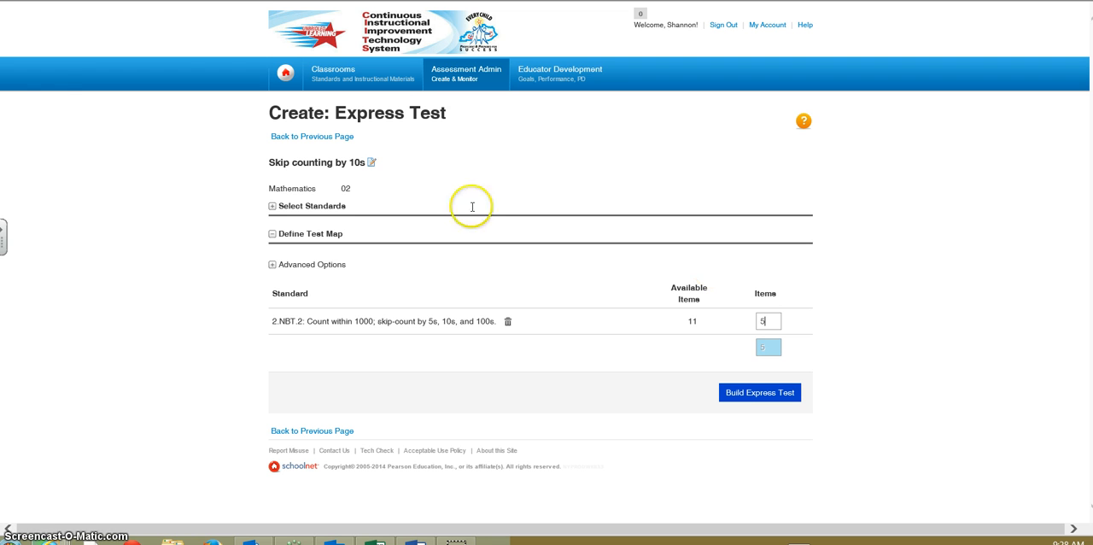
click(756, 396)
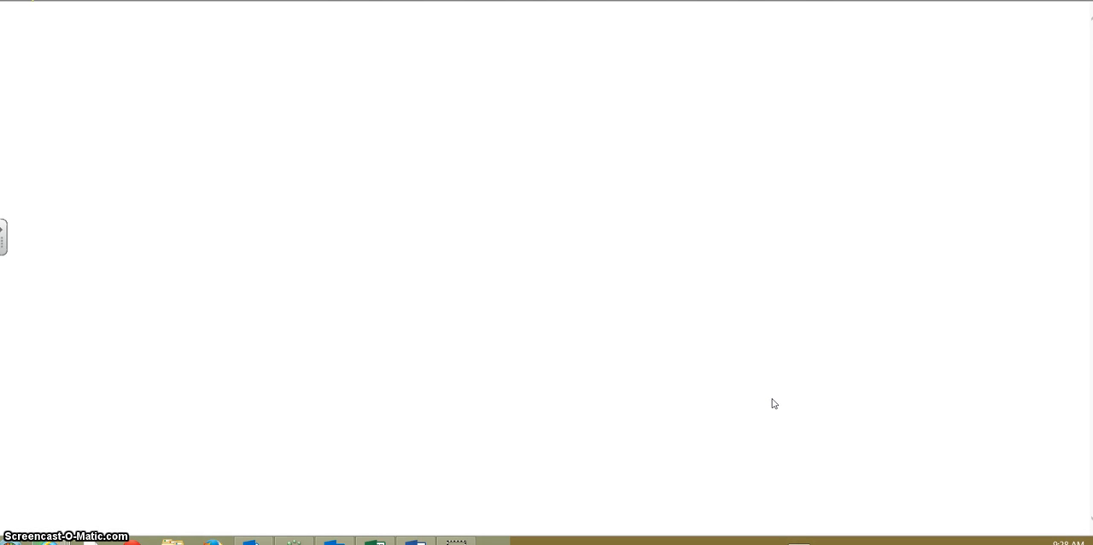
Look over the generated test content and open the detail view of the Tortoise and Hare passage
scroll(775, 404, down, 5)
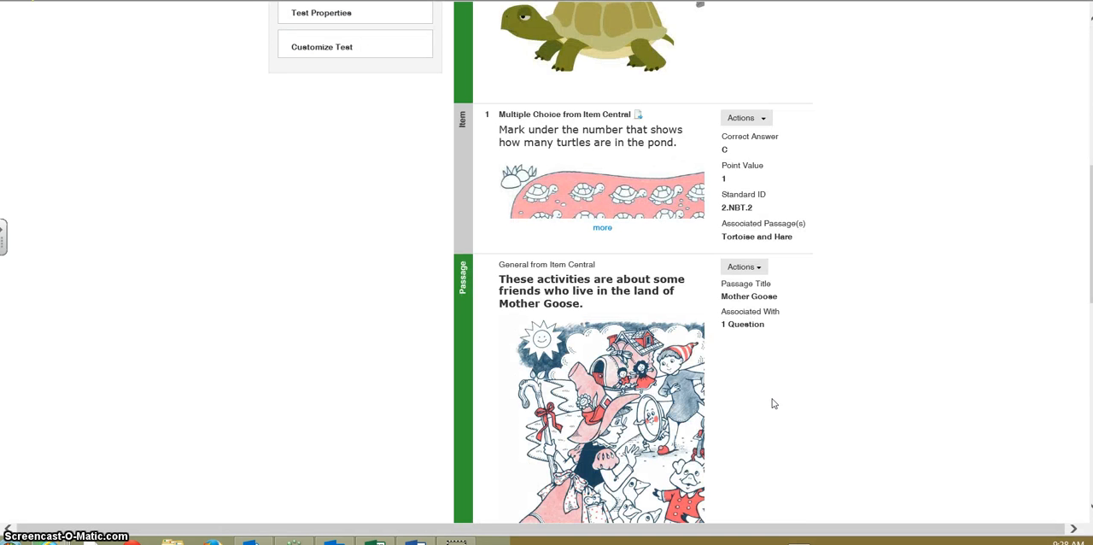
scroll(541, 263, up, 5)
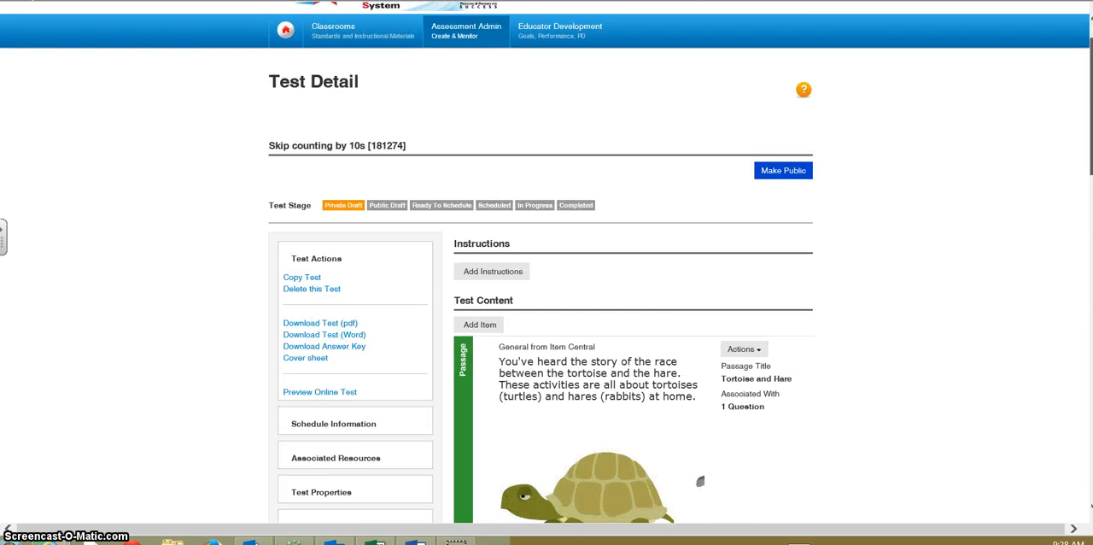
scroll(540, 263, down, 1)
scroll(540, 269, down, 1)
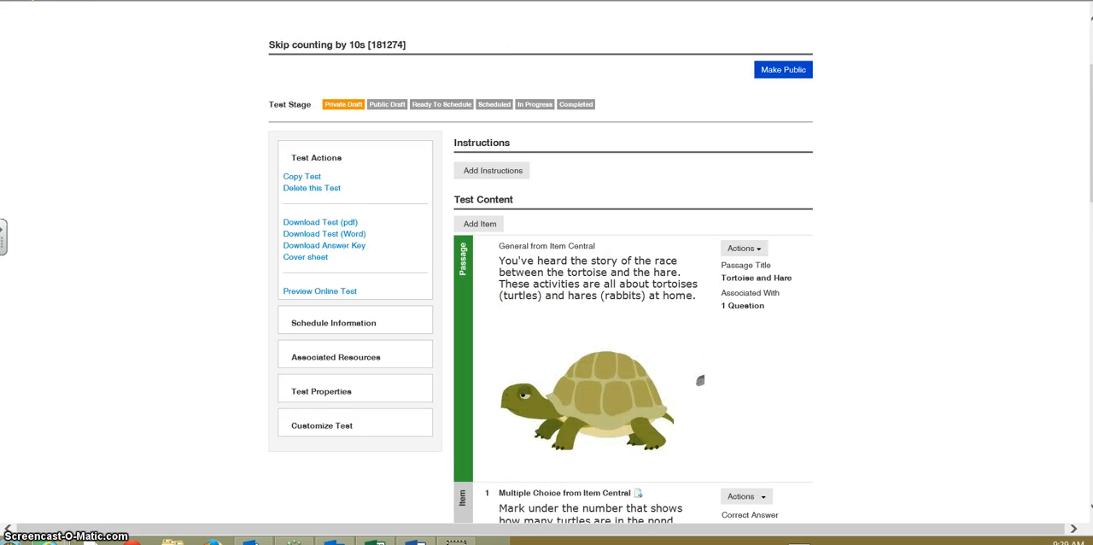
scroll(547, 271, down, 2)
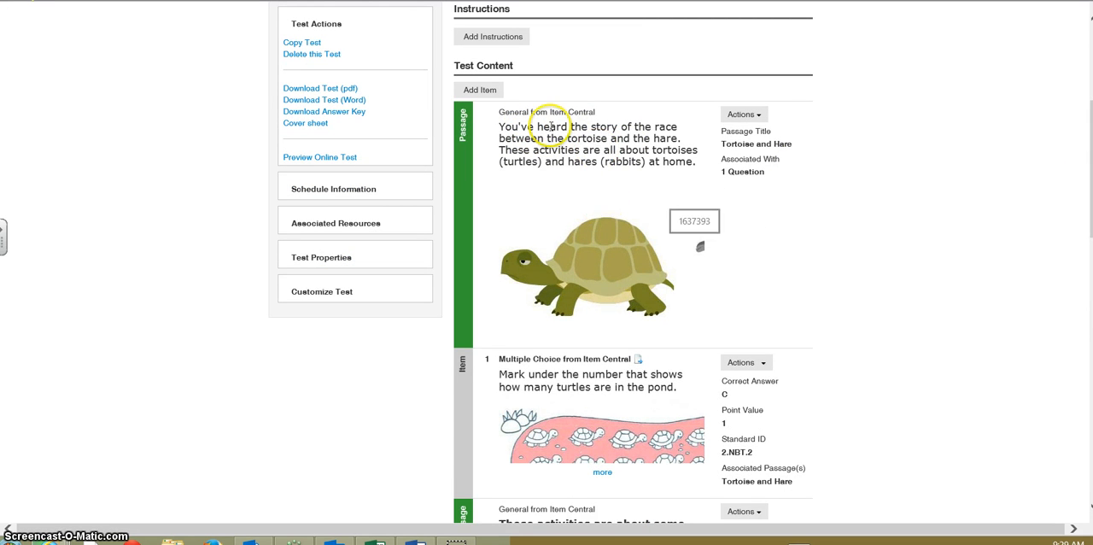
click(747, 113)
click(754, 136)
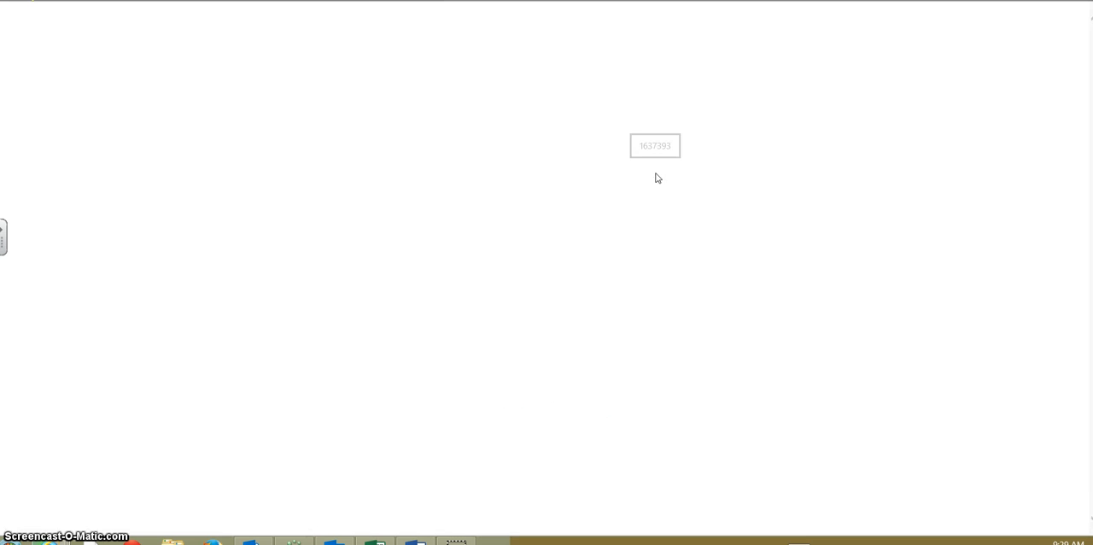
Examine the Tortoise and Hare passage, its linked items and its properties, and return to the test detail
scroll(521, 260, down, 2)
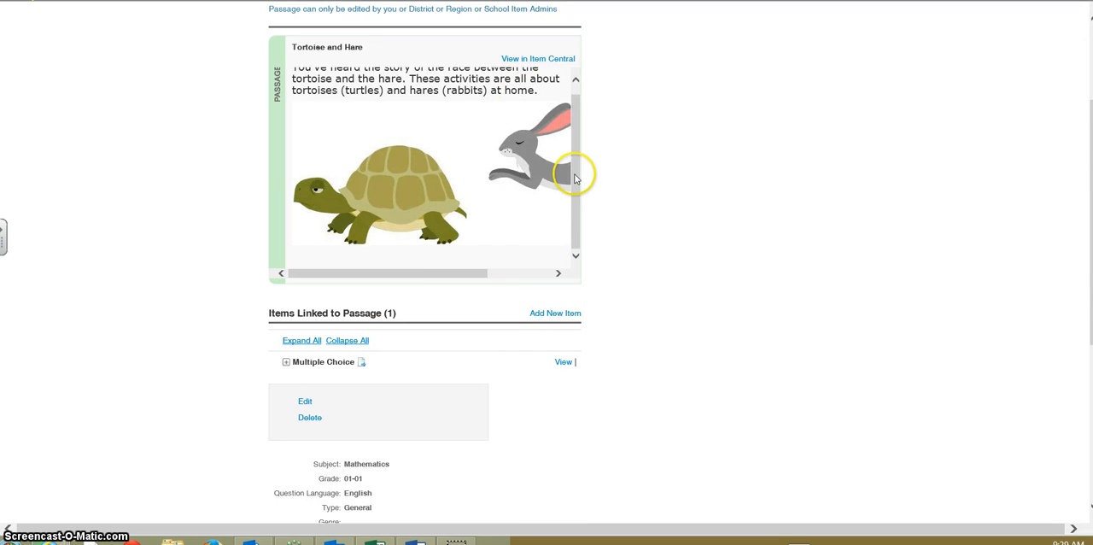
drag(469, 278, 388, 273)
scroll(629, 285, down, 2)
scroll(630, 285, down, 2)
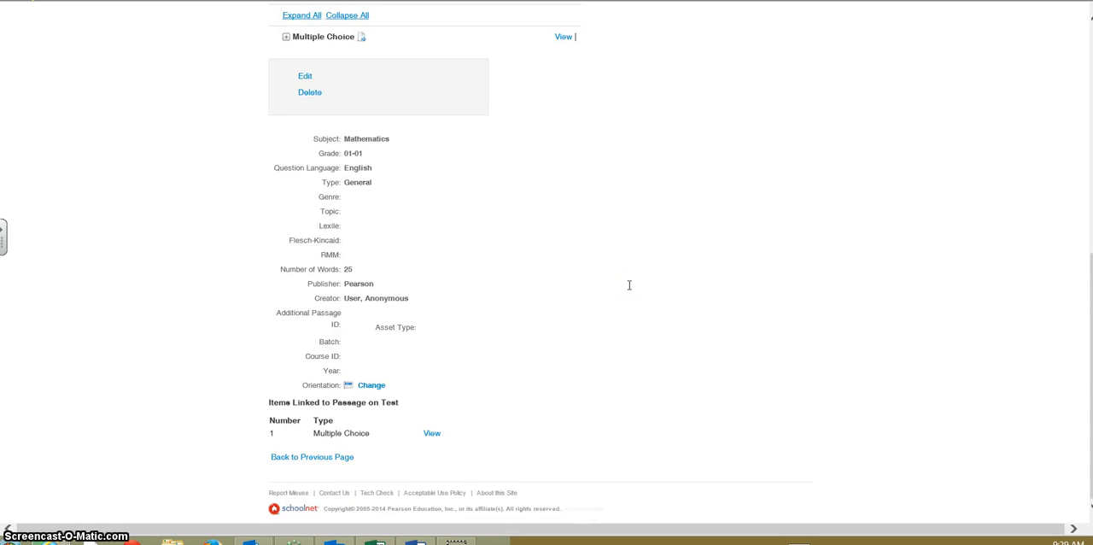
scroll(629, 285, up, 3)
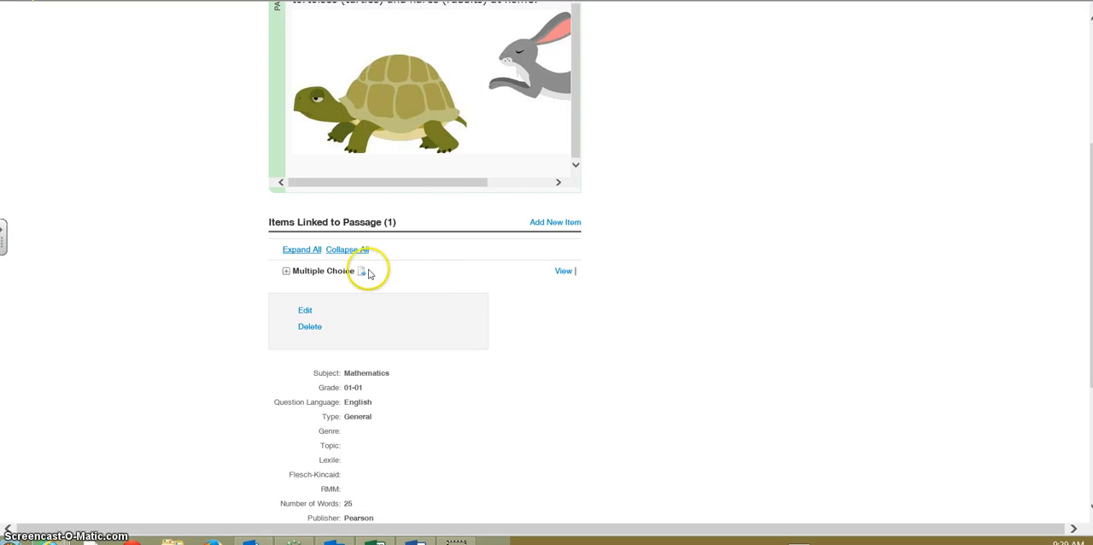
scroll(533, 270, up, 3)
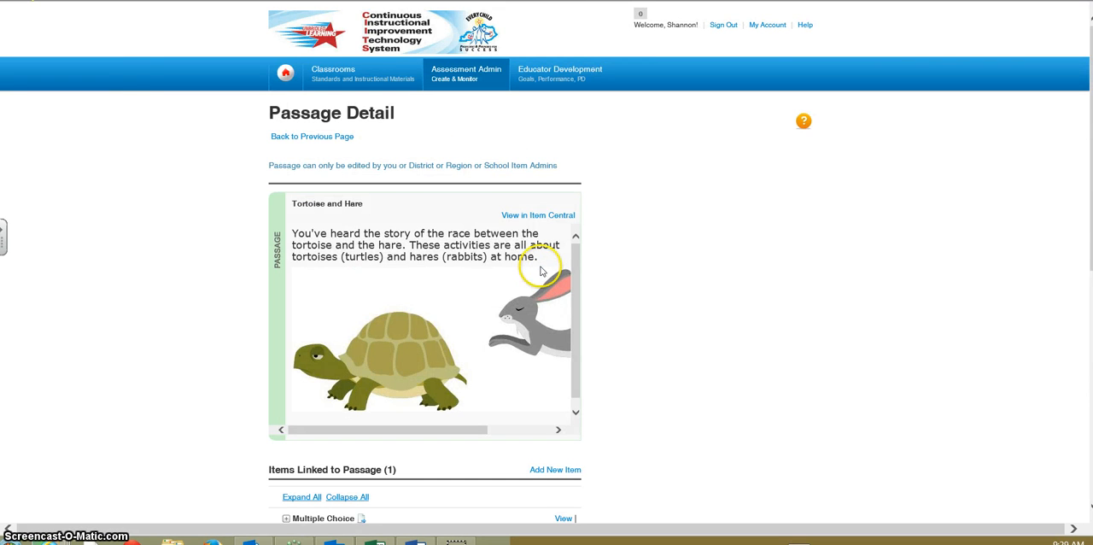
click(24, 2)
scroll(940, 254, up, 1)
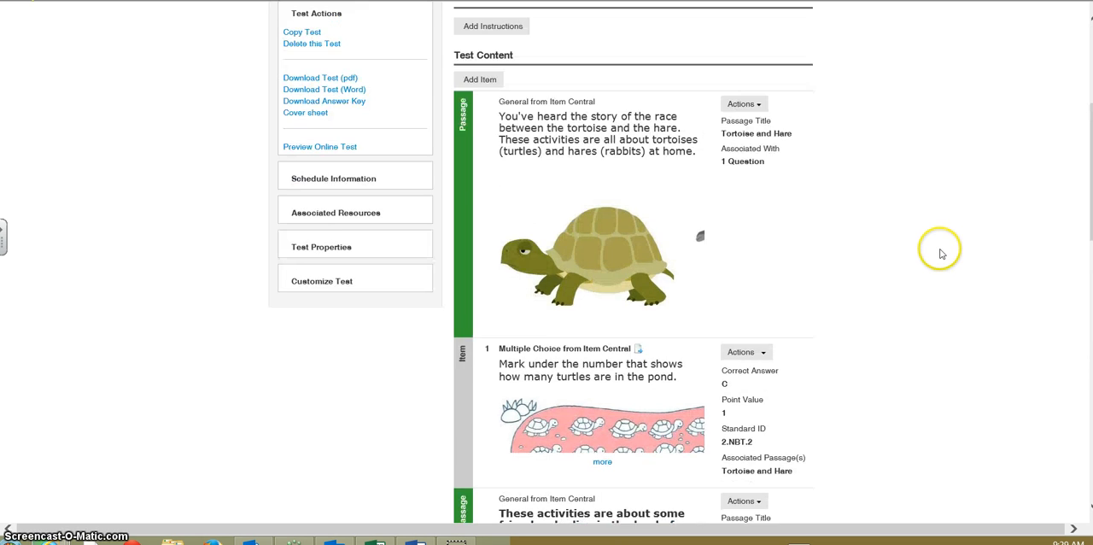
Remove the Tortoise and Hare passage and its associated item from the test
scroll(940, 254, up, 1)
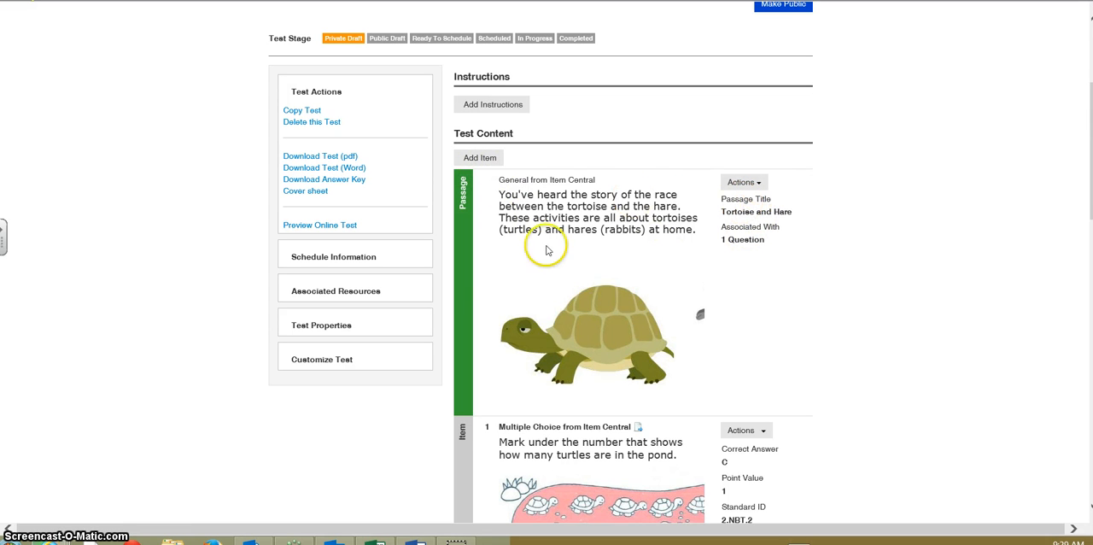
click(757, 182)
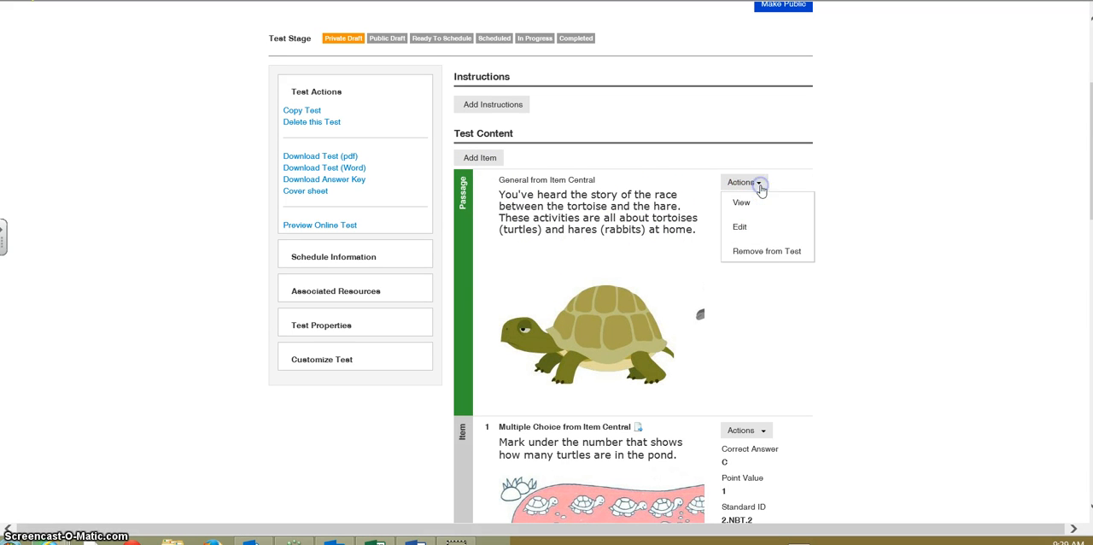
click(754, 252)
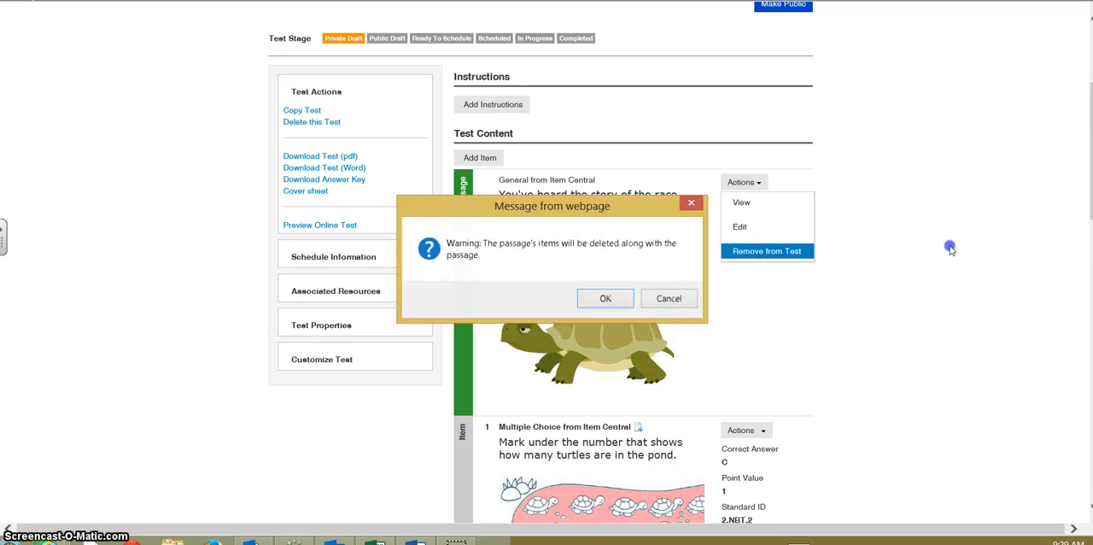
click(608, 297)
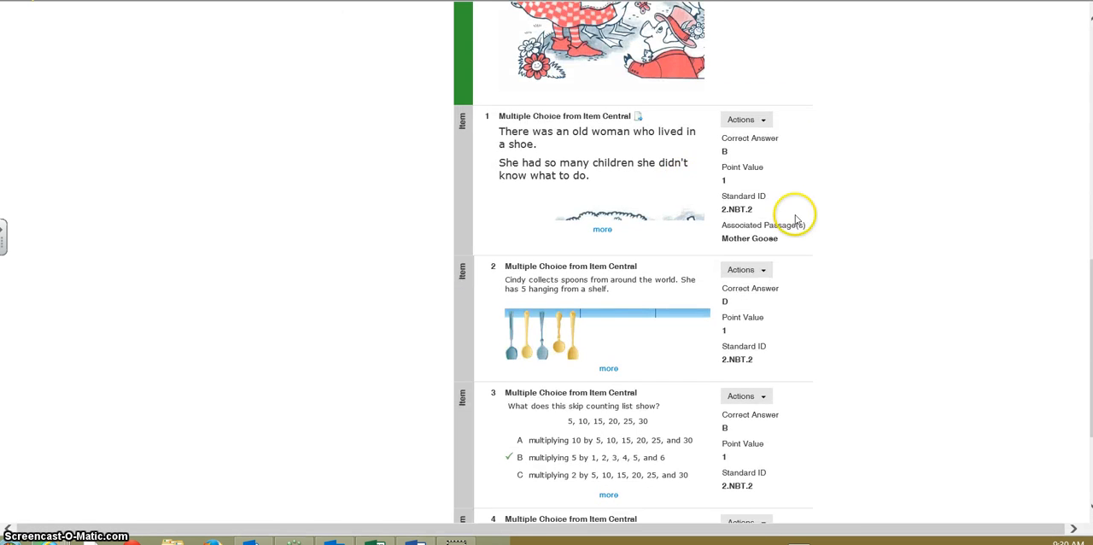
Remove the Mother Goose passage and its associated item from the test
scroll(794, 220, up, 5)
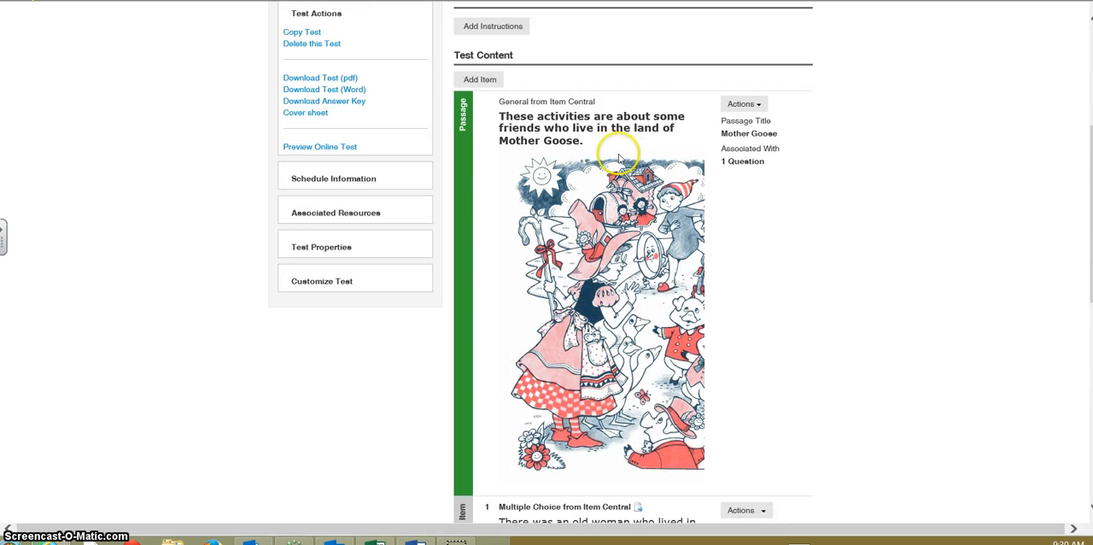
click(763, 104)
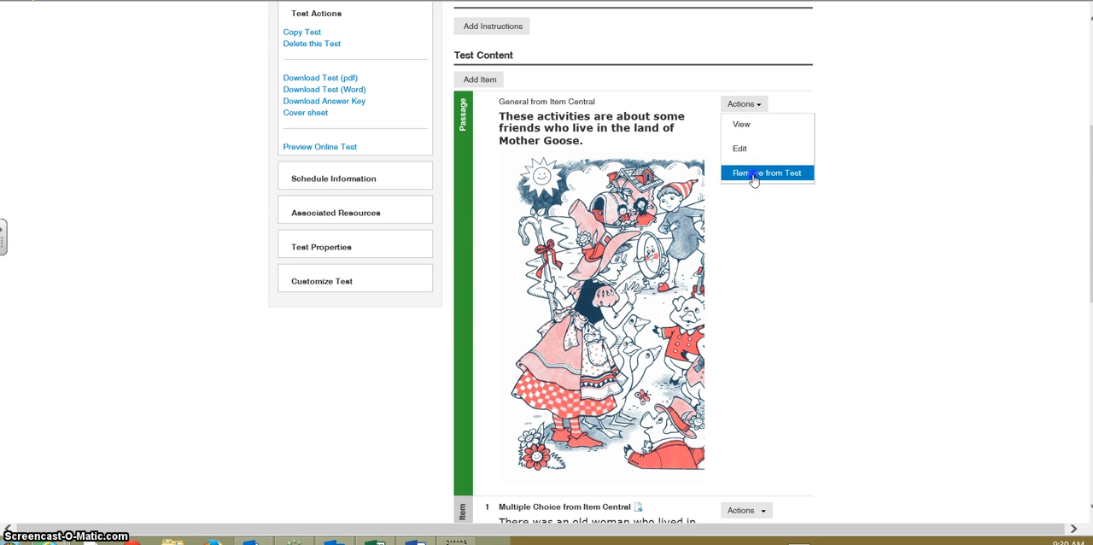
click(753, 175)
click(608, 297)
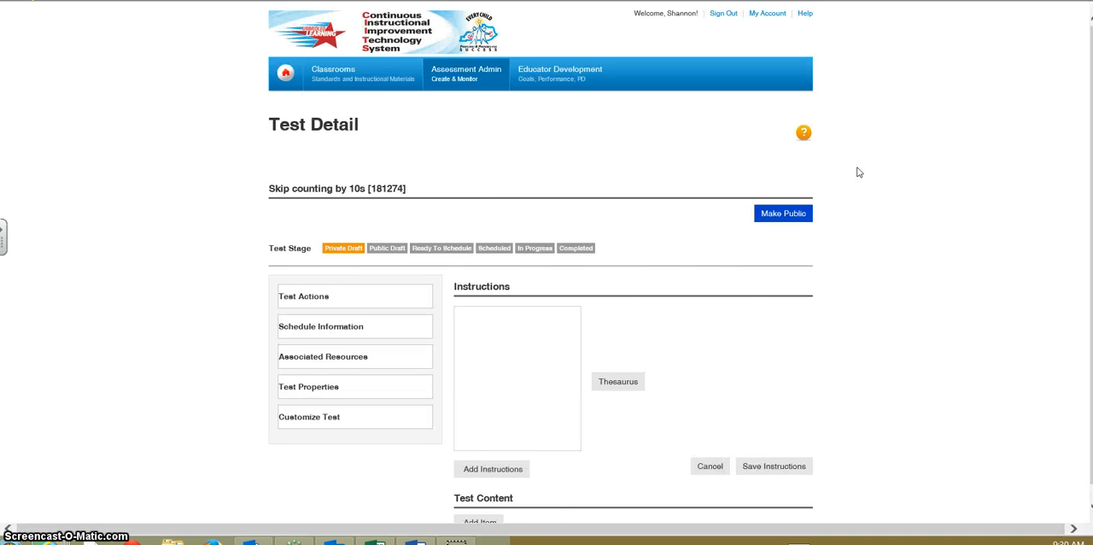
Review the remaining multiple choice items, expanding the full question and answer choices of the spoon collection item
scroll(871, 167, down, 5)
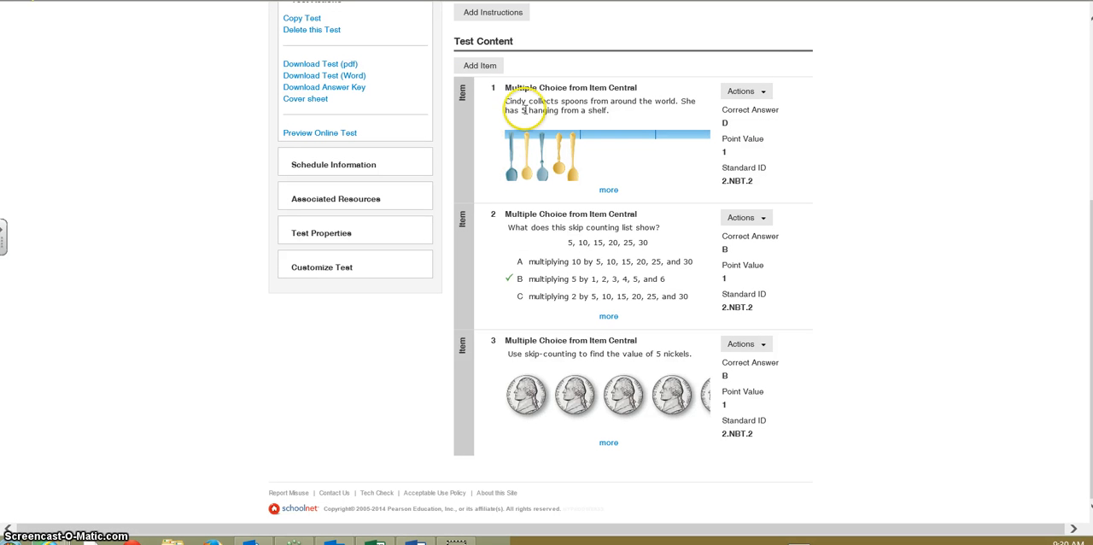
click(609, 191)
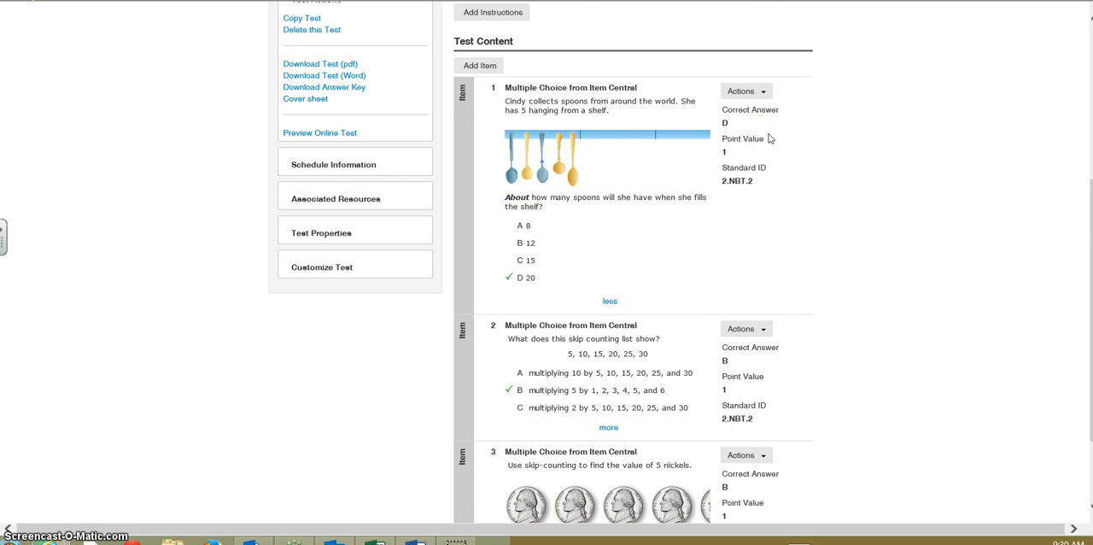
scroll(752, 240, down, 2)
scroll(627, 376, up, 5)
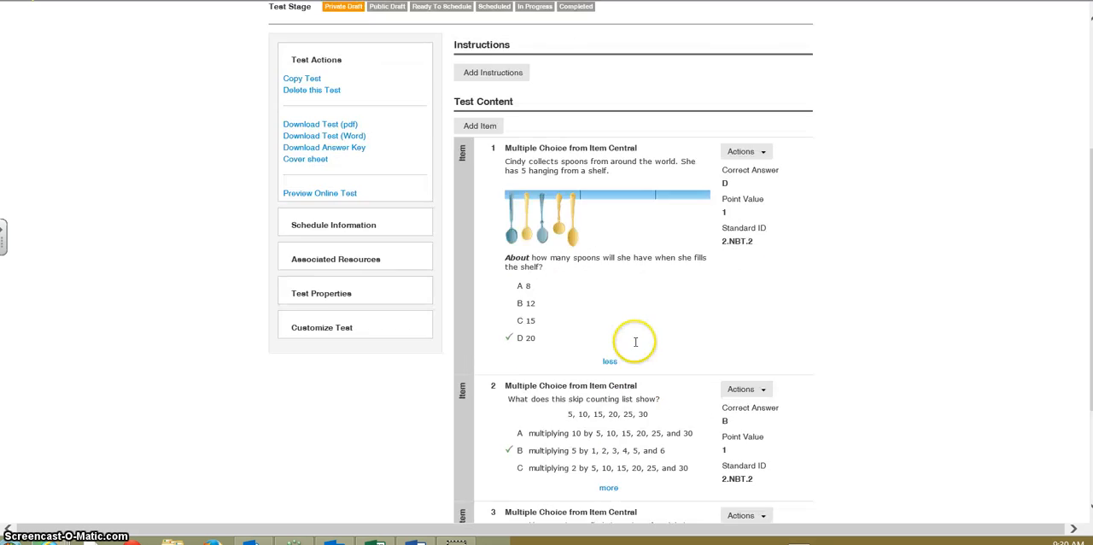
scroll(649, 299, down, 1)
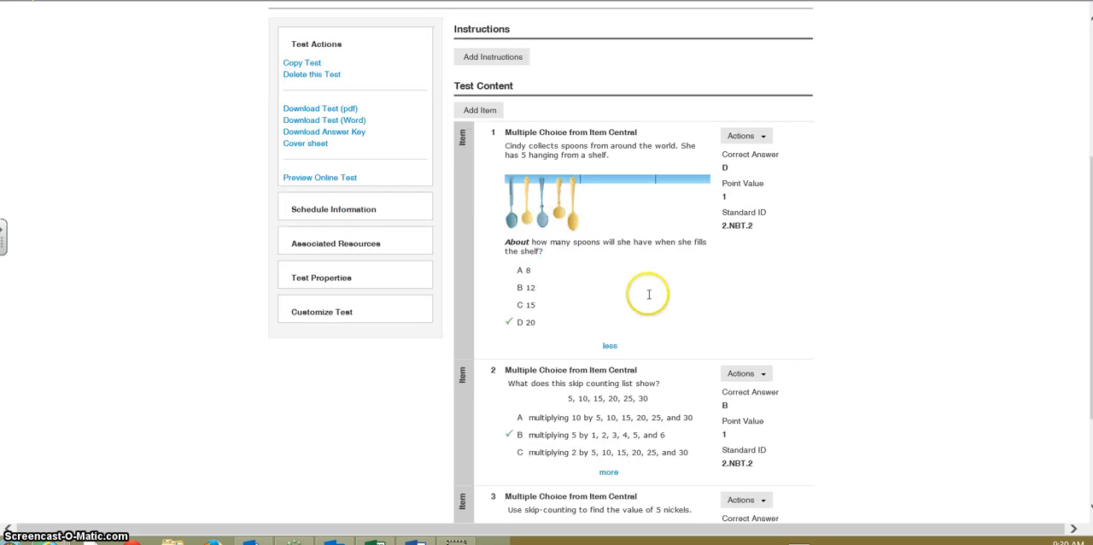
scroll(649, 299, up, 1)
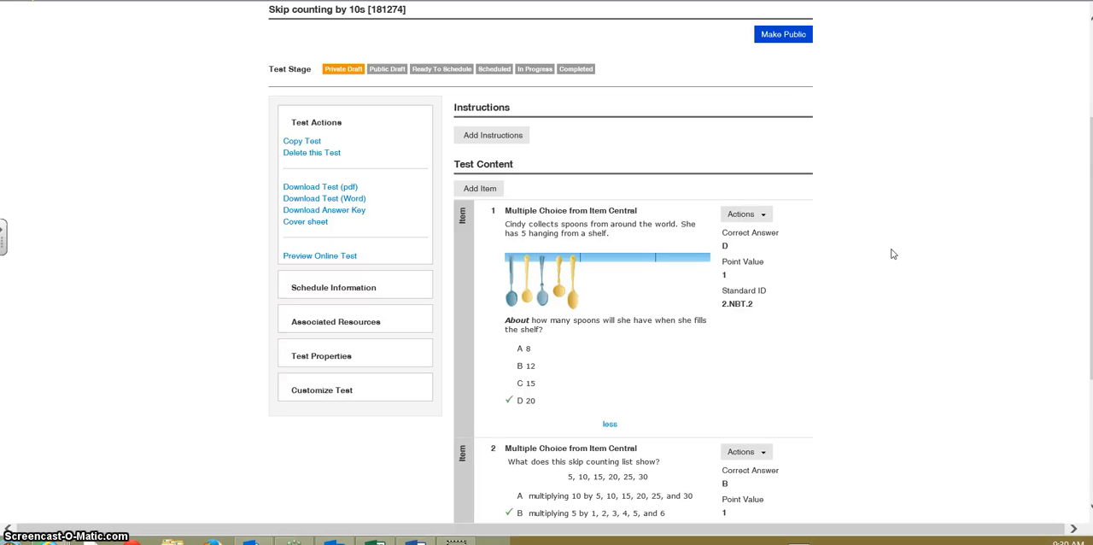
scroll(844, 170, down, 3)
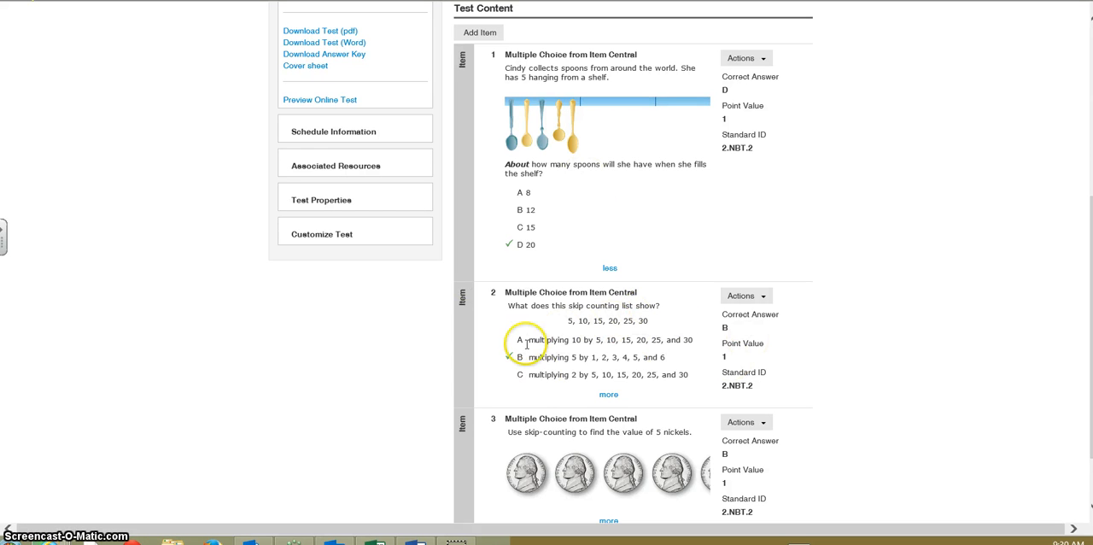
scroll(693, 362, down, 2)
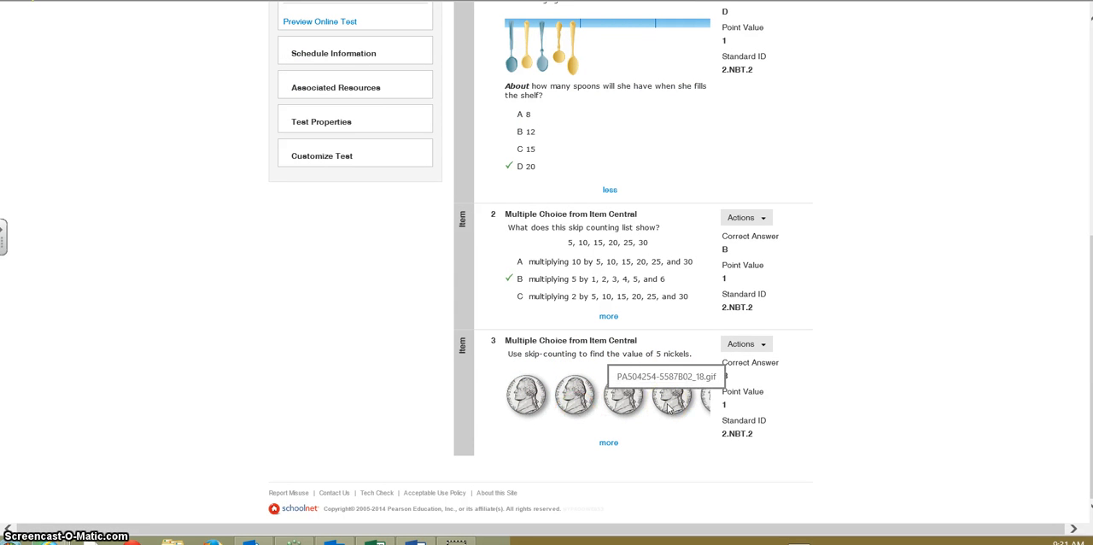
scroll(626, 252, up, 5)
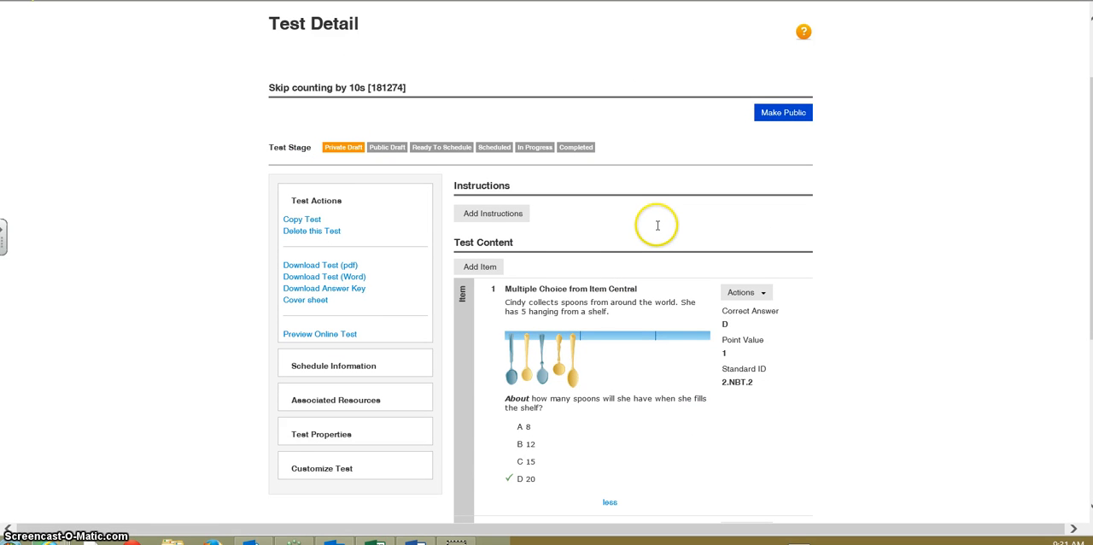
scroll(658, 225, down, 2)
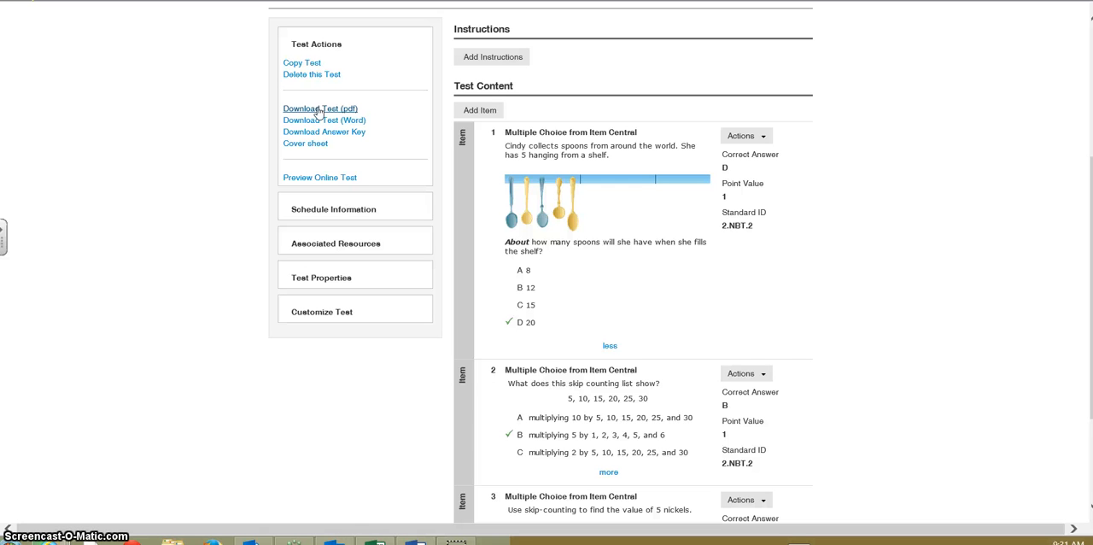
Start a copy of the "Skip counting by 10s" test and review the copy's item and test settings
click(304, 64)
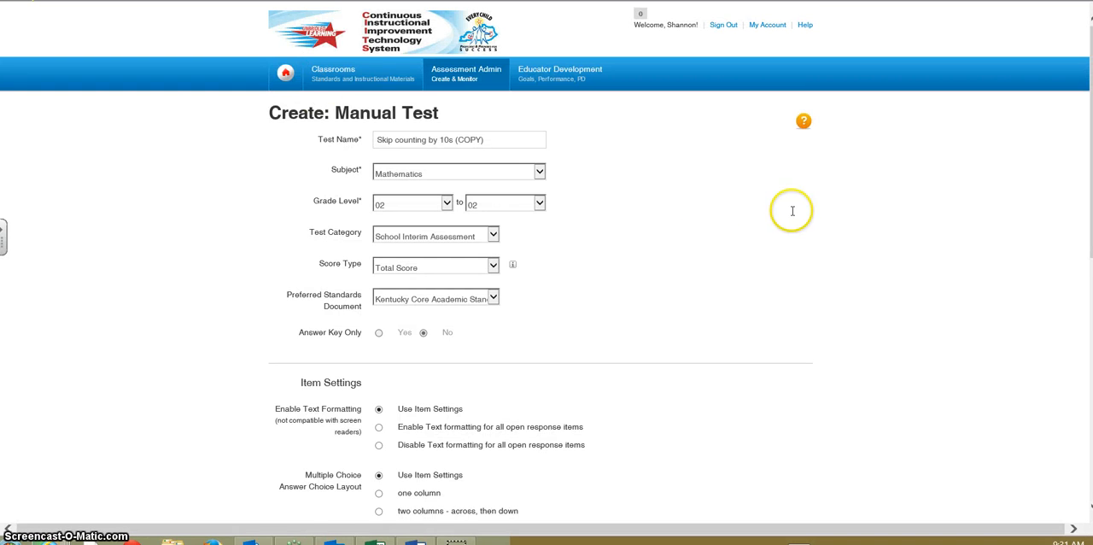
scroll(562, 253, down, 5)
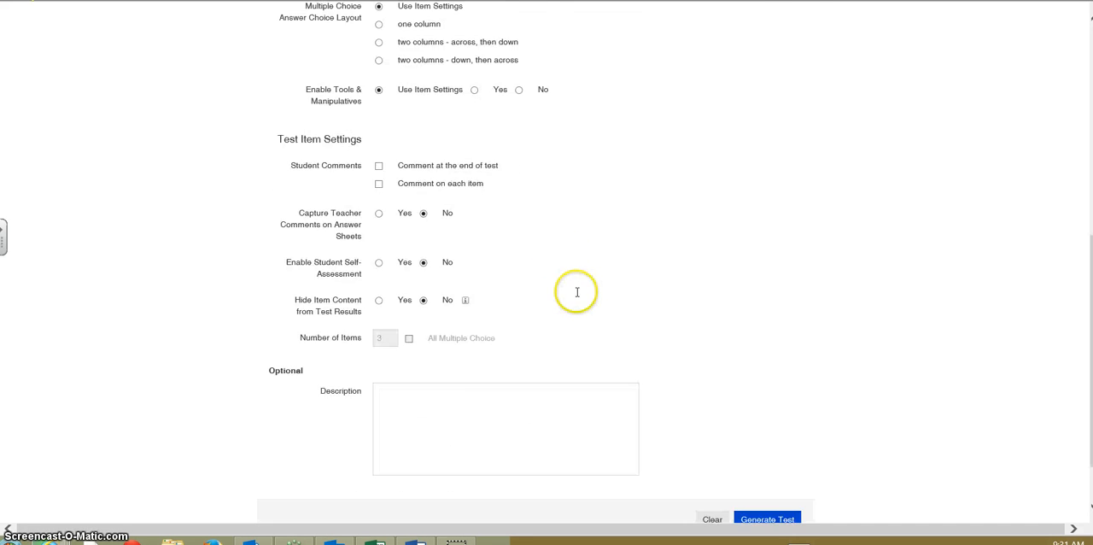
scroll(576, 290, up, 5)
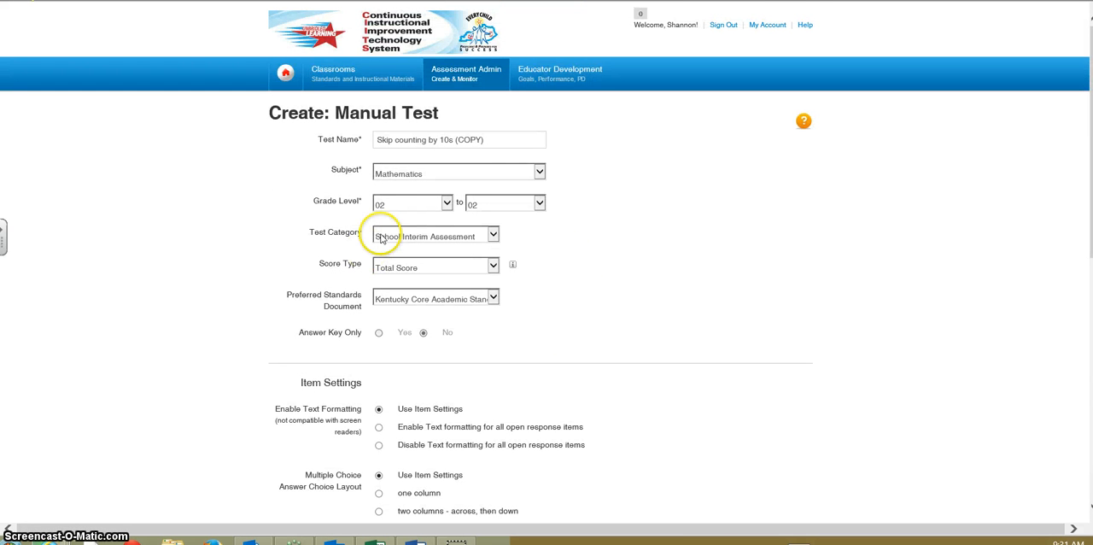
Check the copy's test name and the available test category options without choosing another category
drag(499, 139, 460, 140)
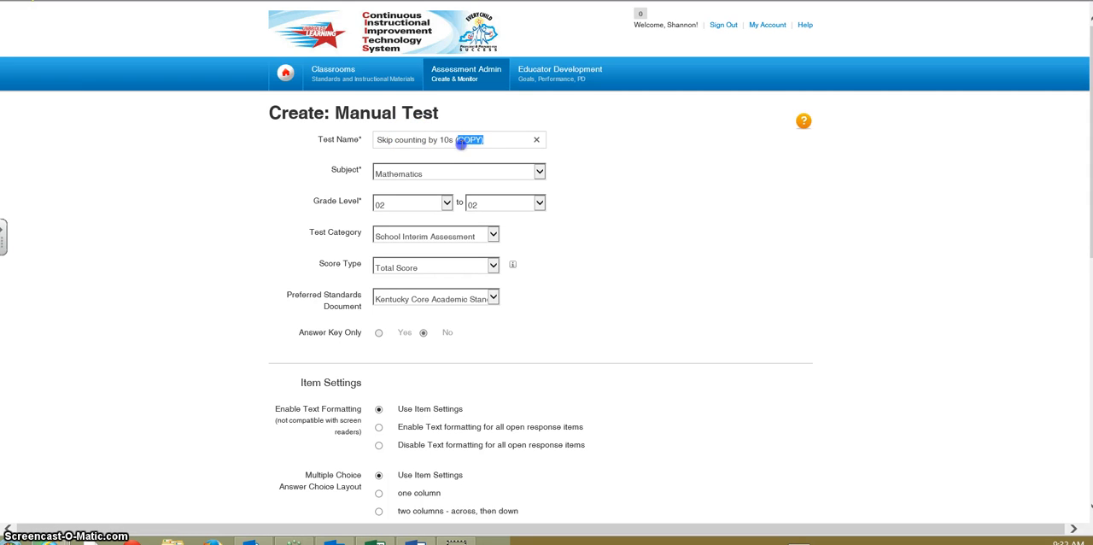
click(587, 180)
scroll(526, 243, down, 1)
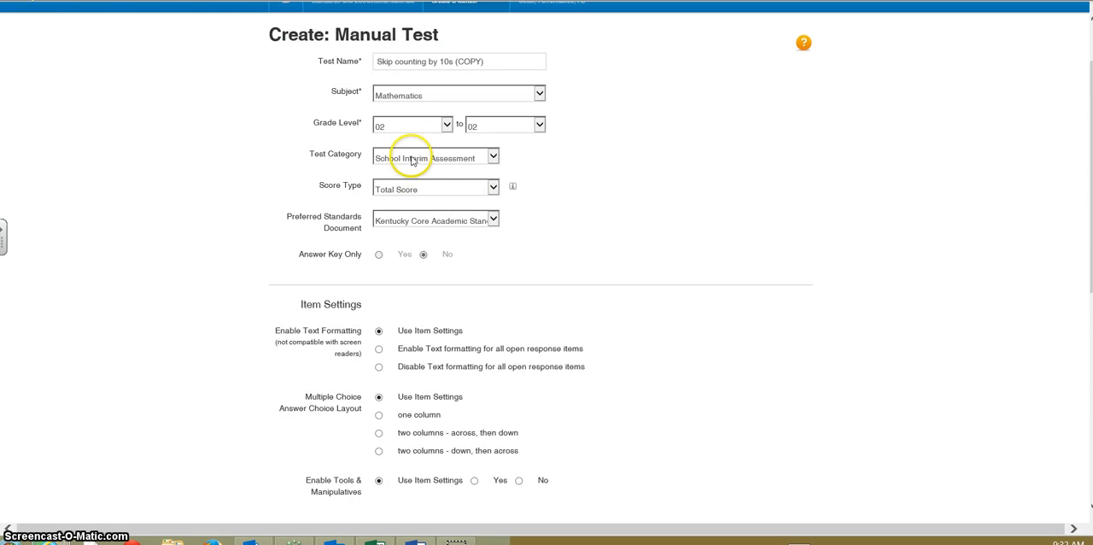
click(434, 160)
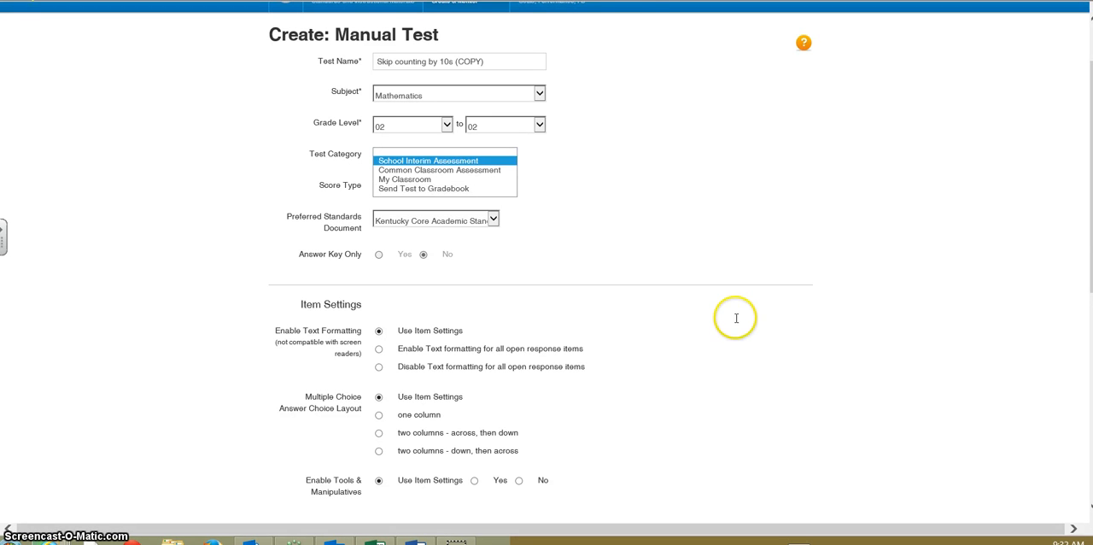
click(773, 325)
scroll(638, 240, up, 1)
Go to Find a Test in Assessment Admin and browse the full list of tests
mouse_move(466, 77)
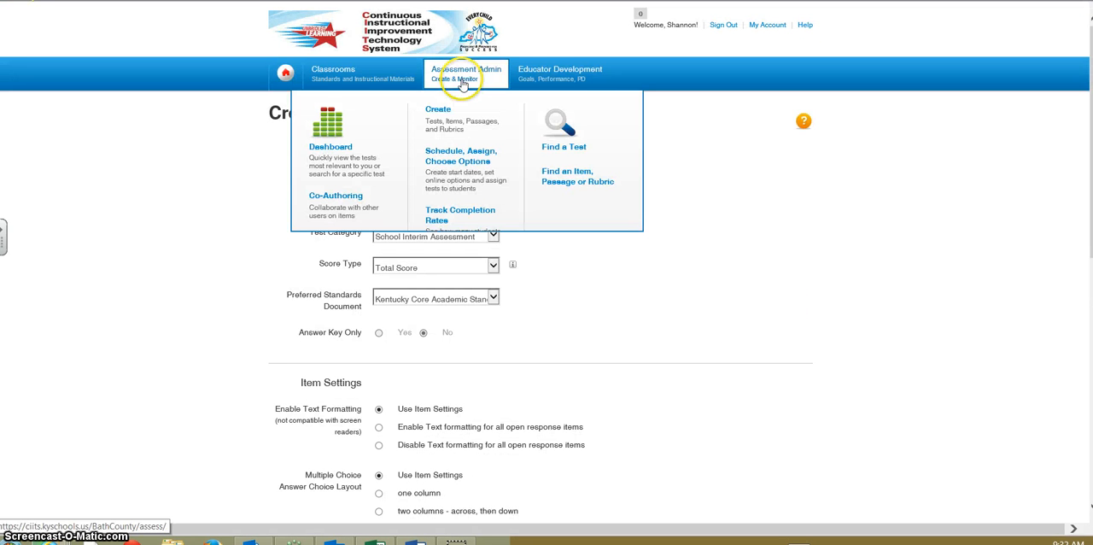
click(562, 133)
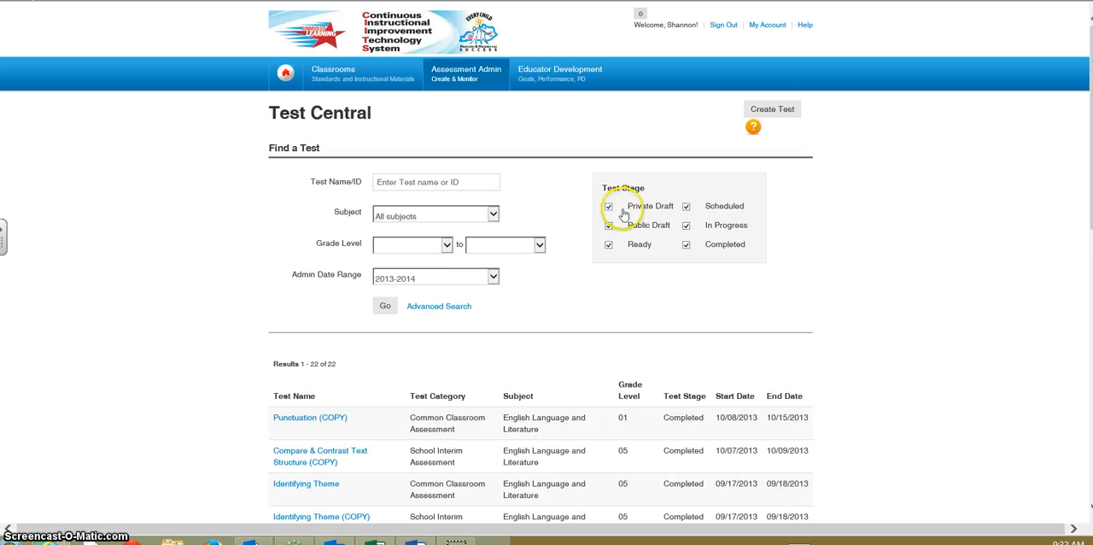
scroll(831, 261, down, 5)
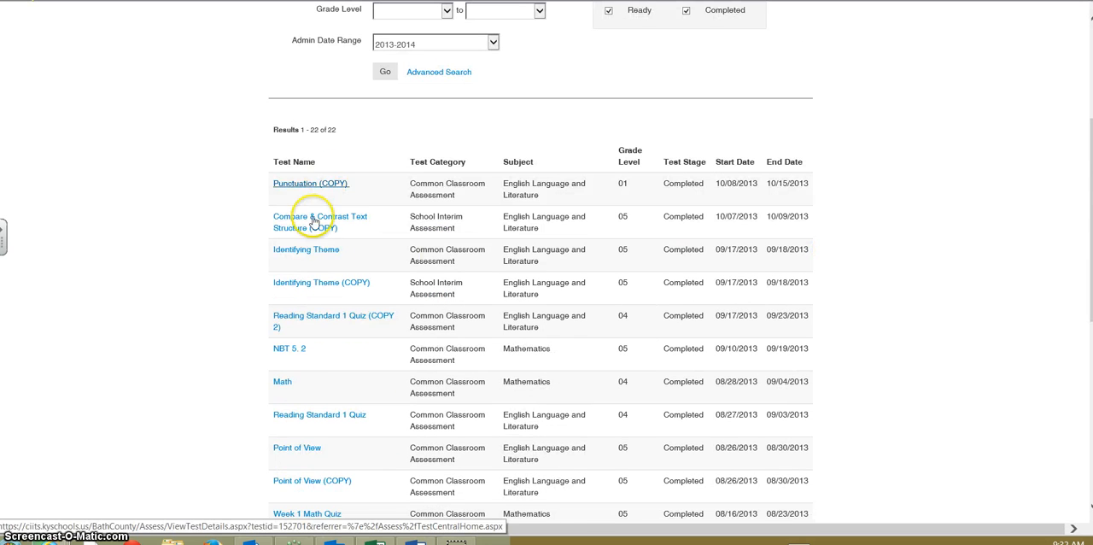
scroll(313, 222, down, 10)
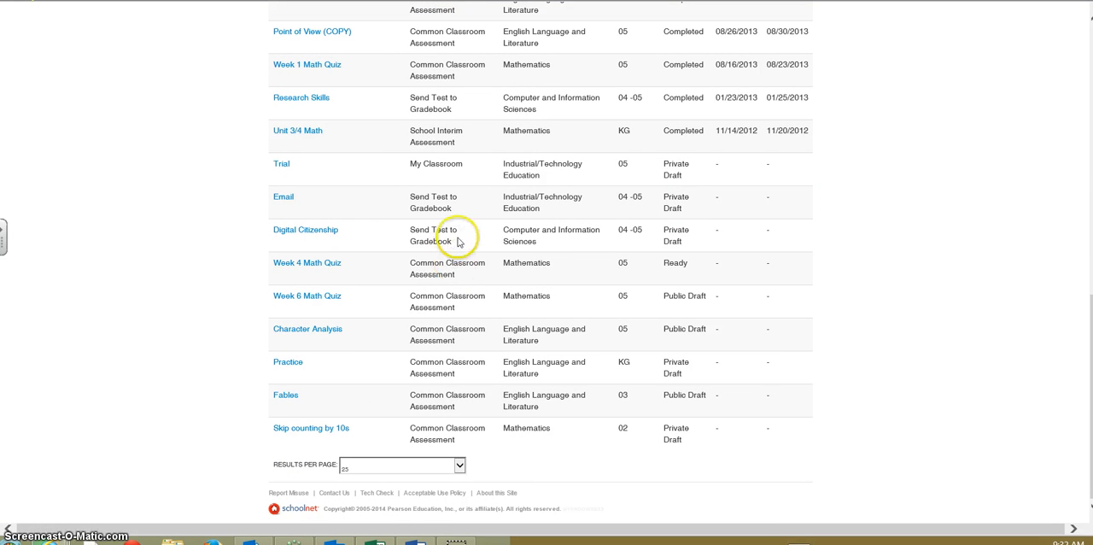
Compare the test categories of the listed tests, including Digital Citizenship, the weekly math quizzes and Compare & Contrast Text Structure (COPY)
triple_click(422, 238)
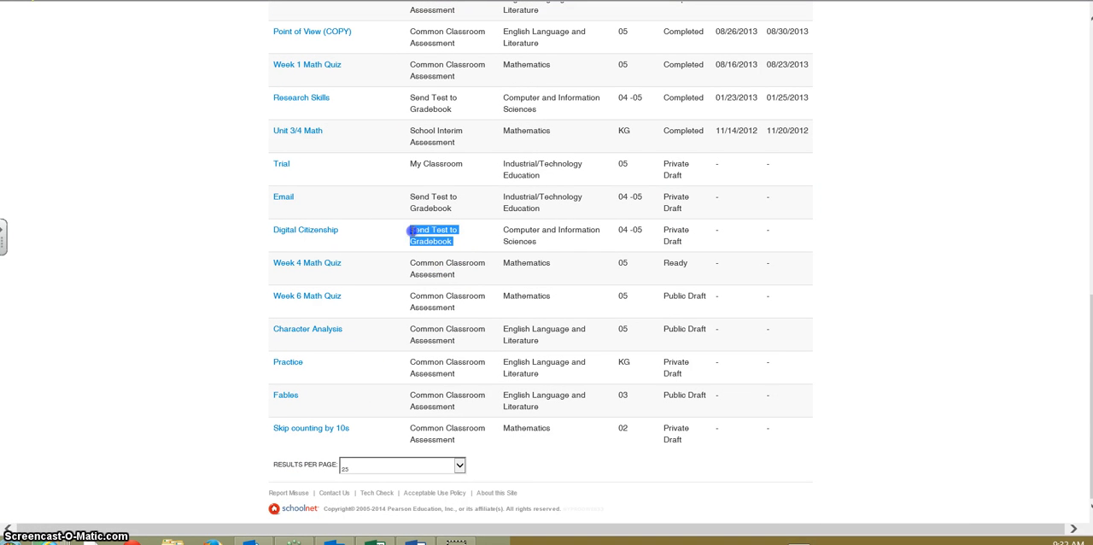
triple_click(417, 267)
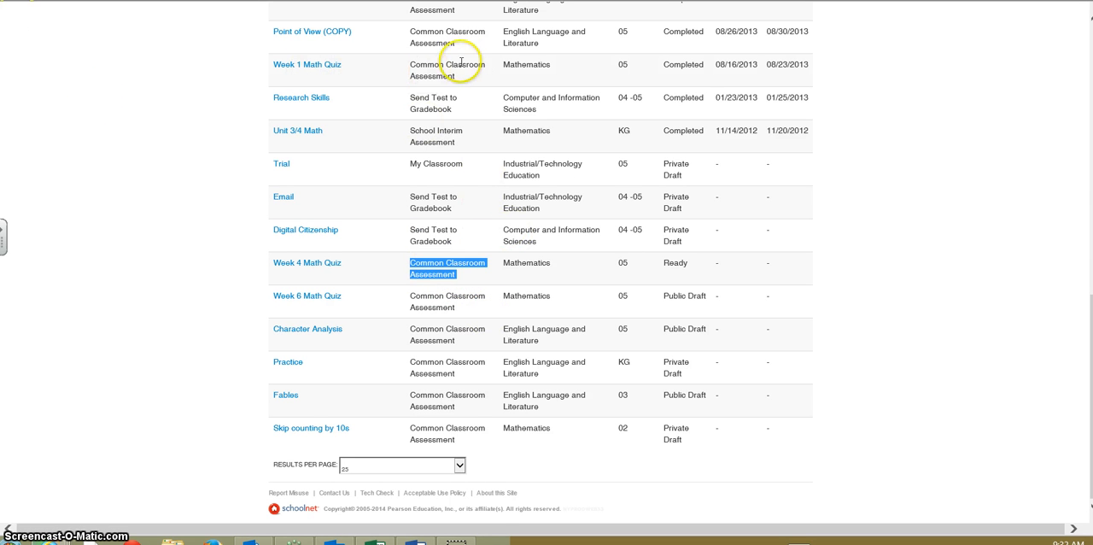
triple_click(411, 65)
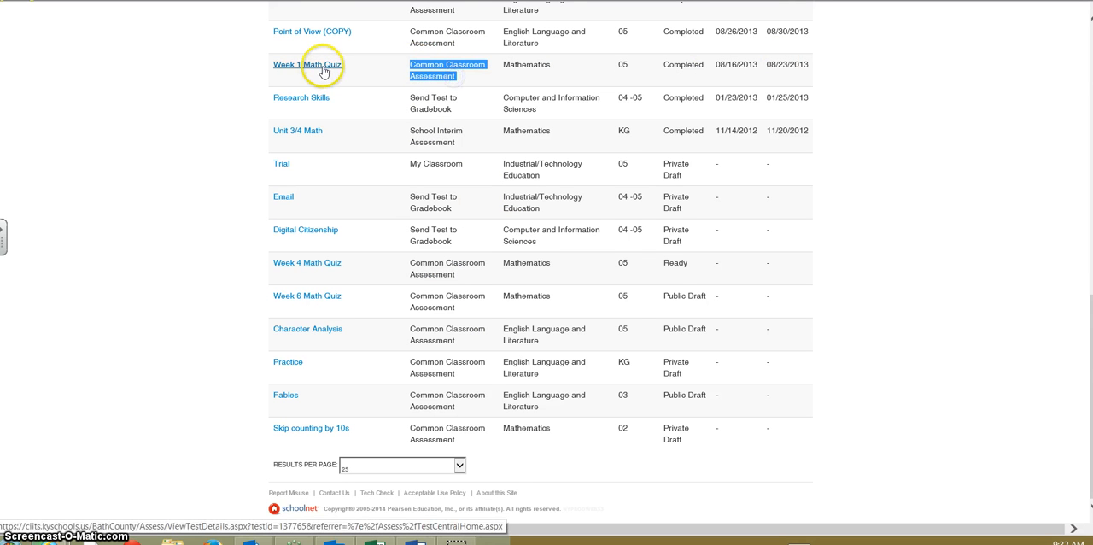
scroll(634, 183, up, 6)
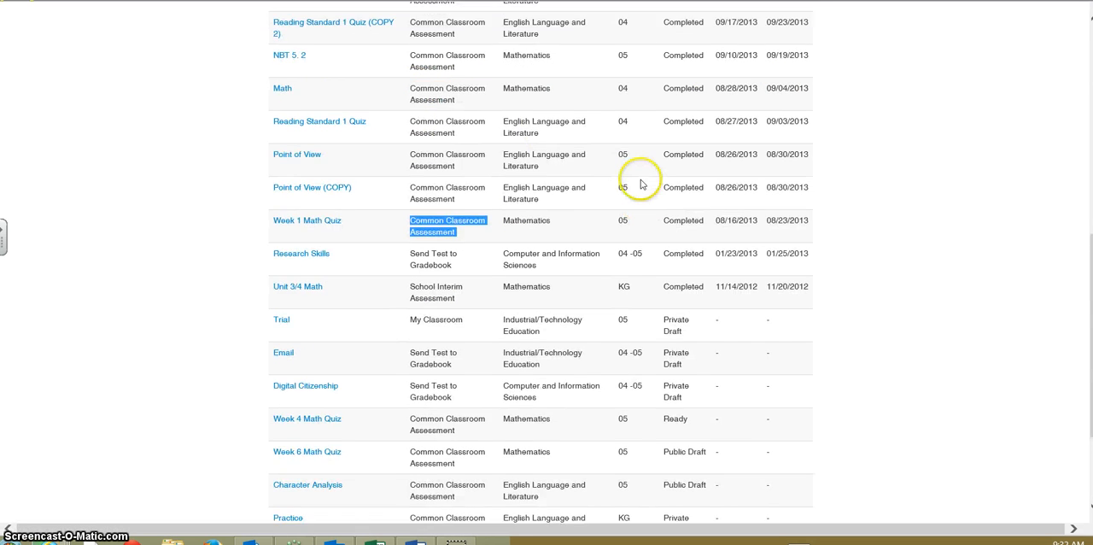
scroll(636, 194, down, 1)
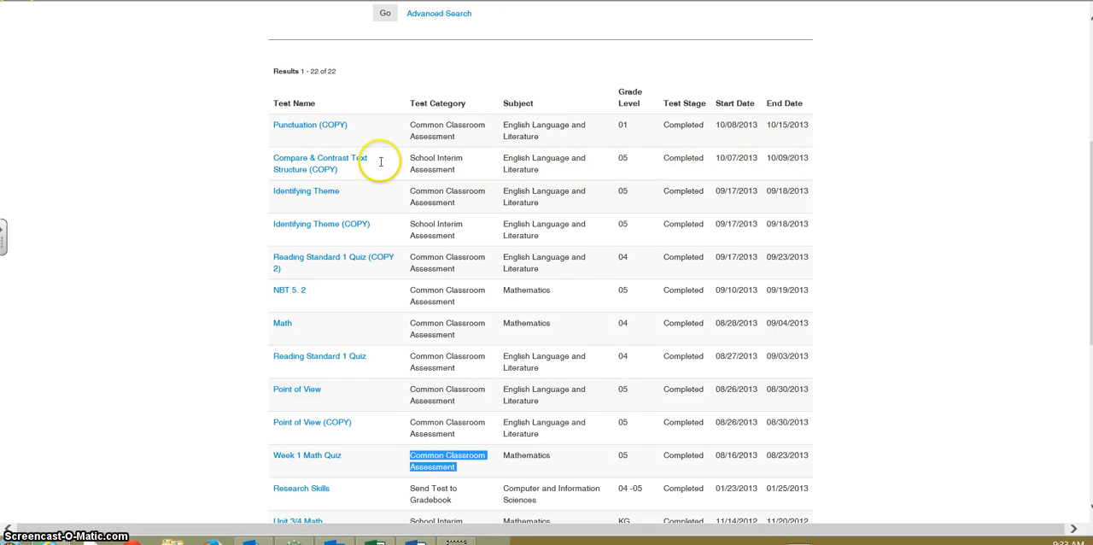
drag(413, 159, 484, 174)
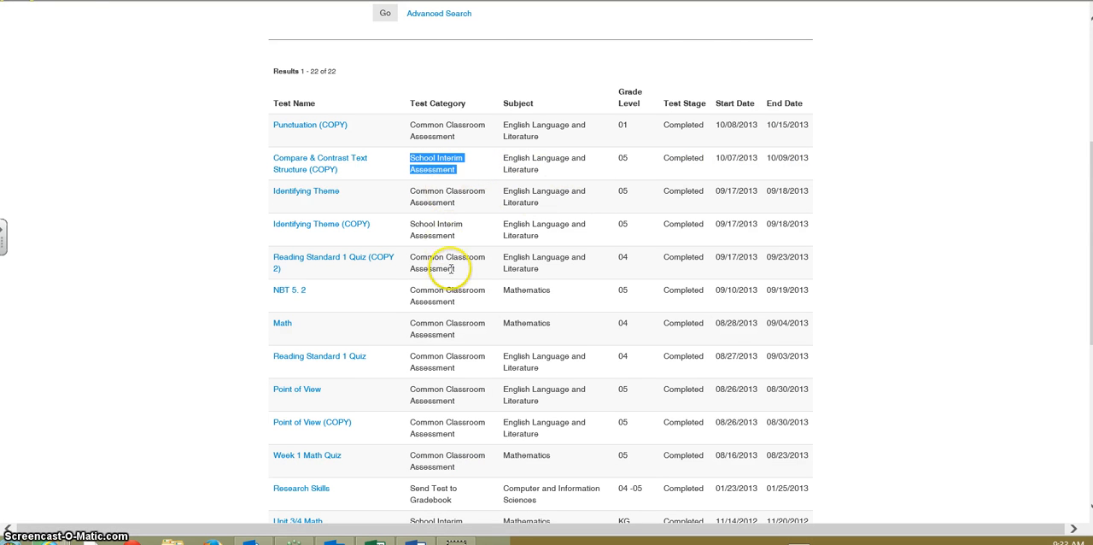
scroll(480, 247, down, 4)
scroll(482, 254, down, 1)
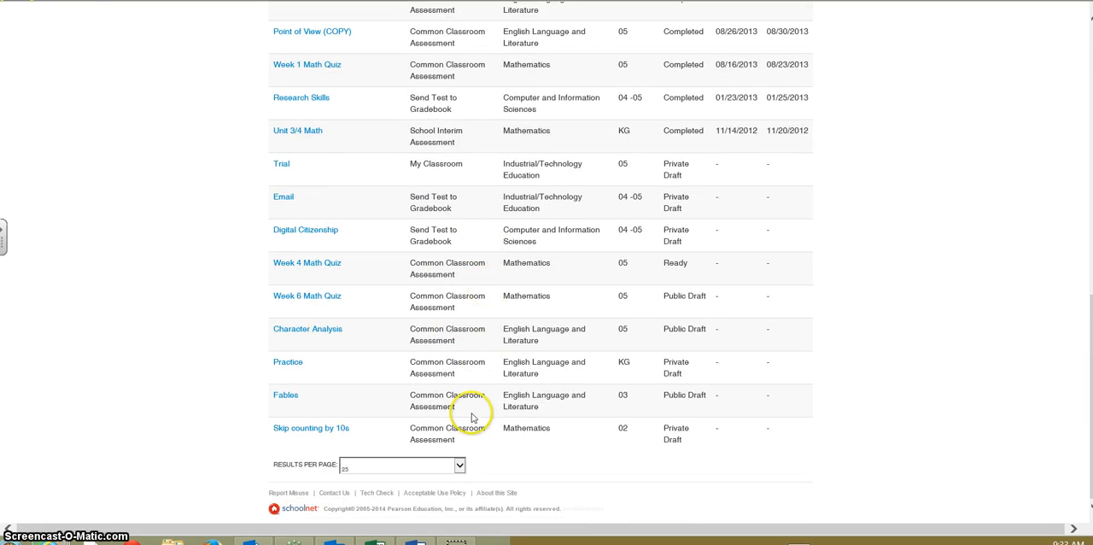
scroll(555, 188, up, 6)
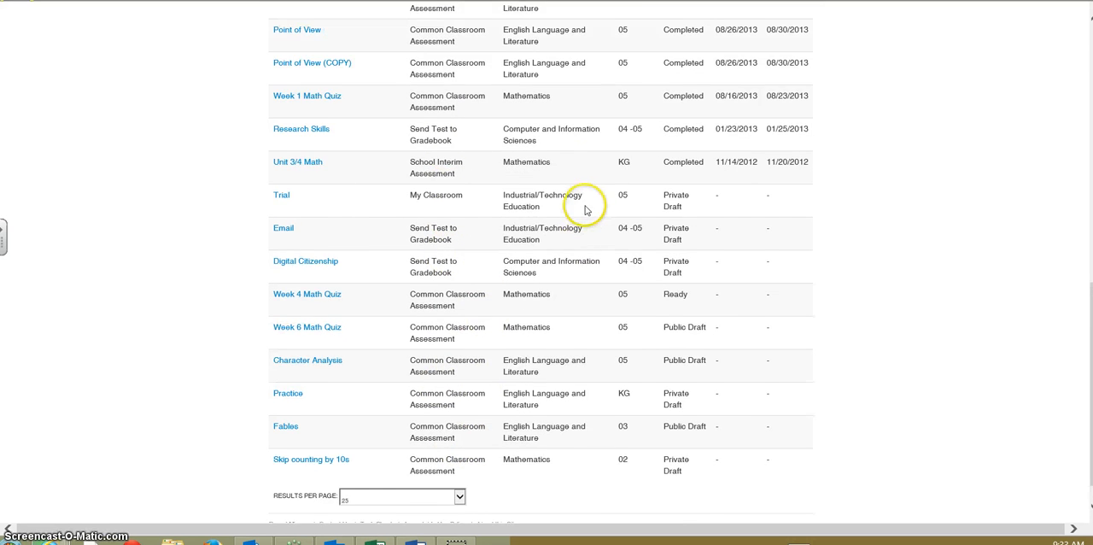
scroll(554, 175, up, 3)
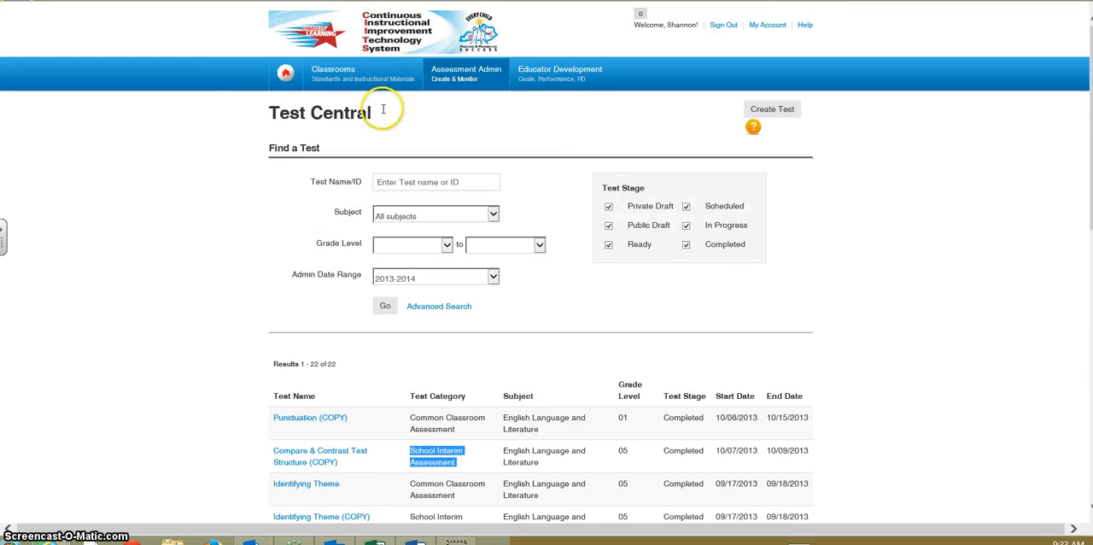